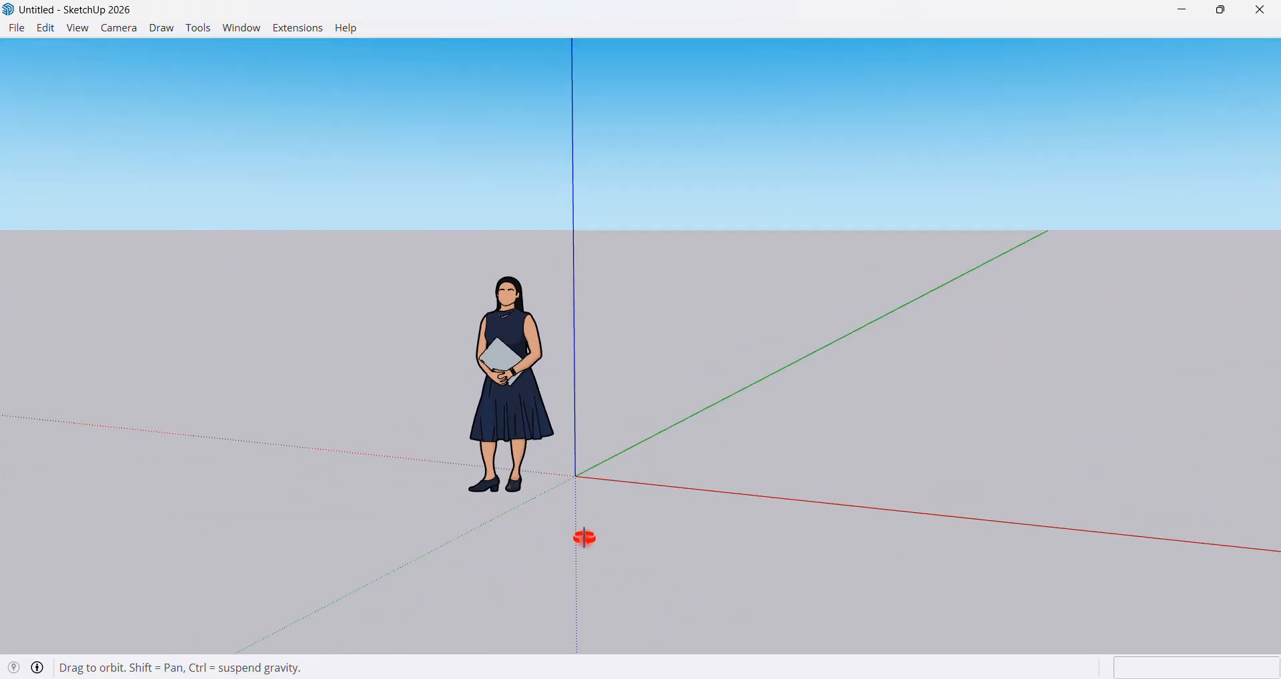
# Step: Open the toolbar settings dialog to choose which toolbars are displayed
pyautogui.press('space')
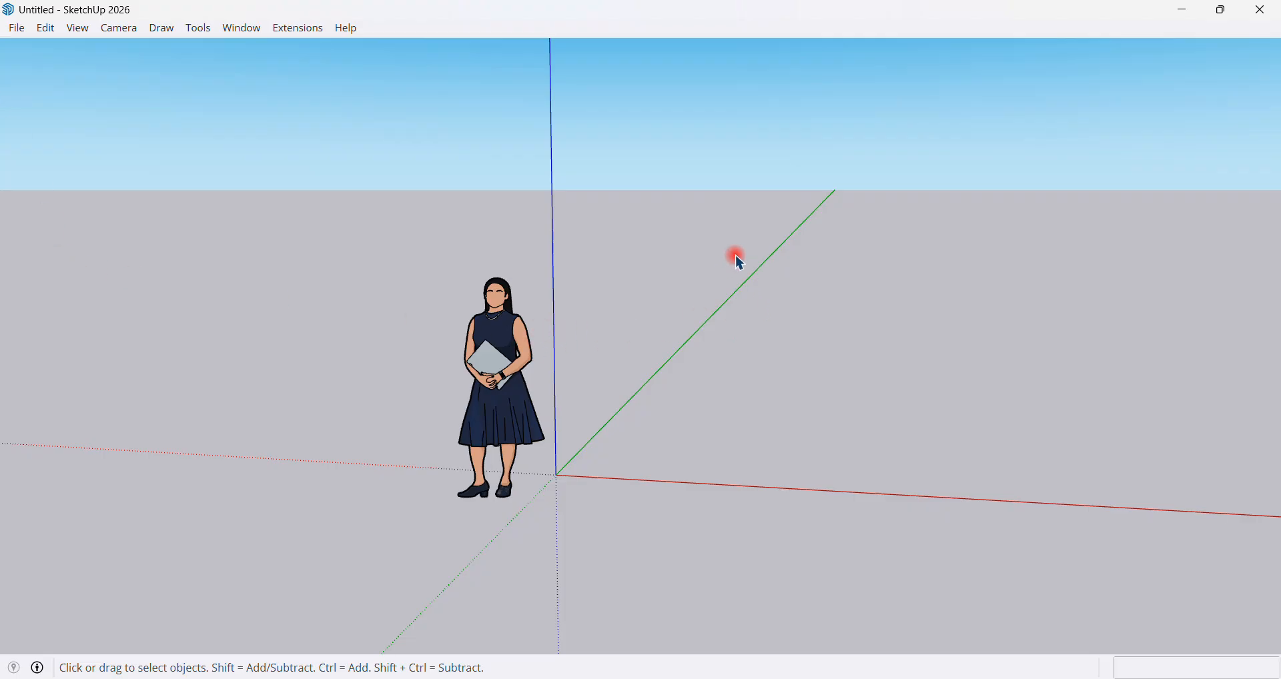
pyautogui.moveTo(630, 443); pyautogui.dragTo(554, 460, button='middle')
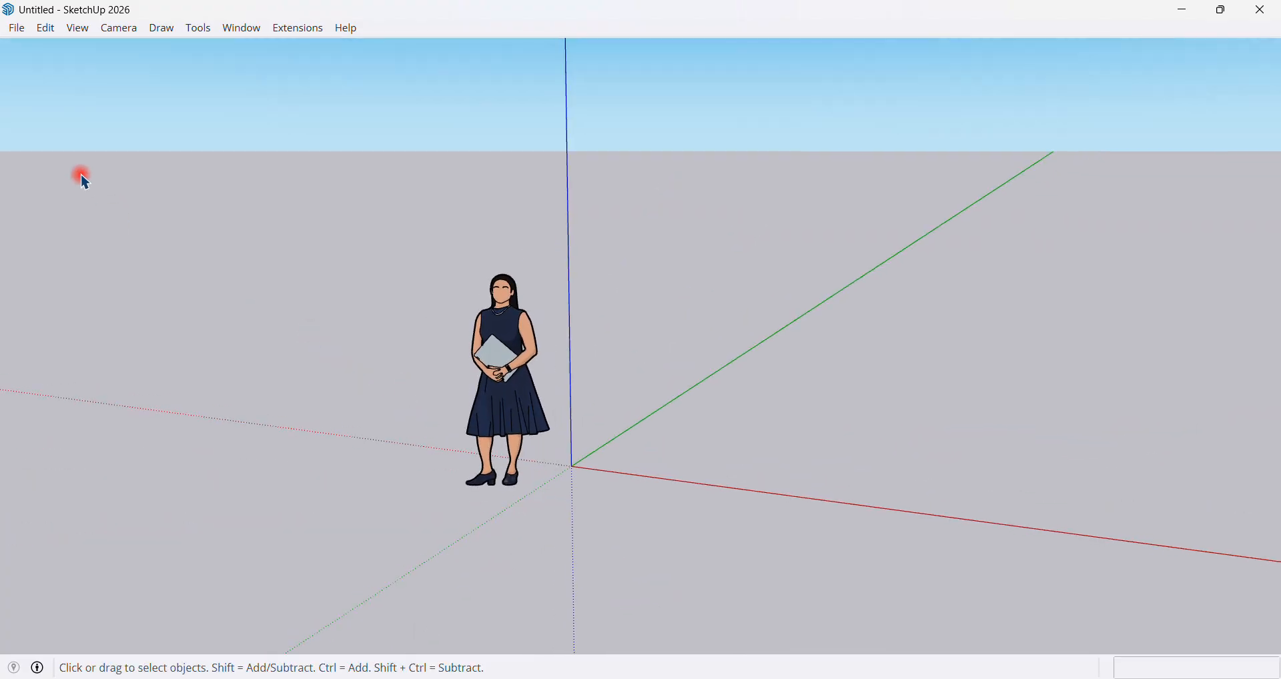
pyautogui.click(77, 28)
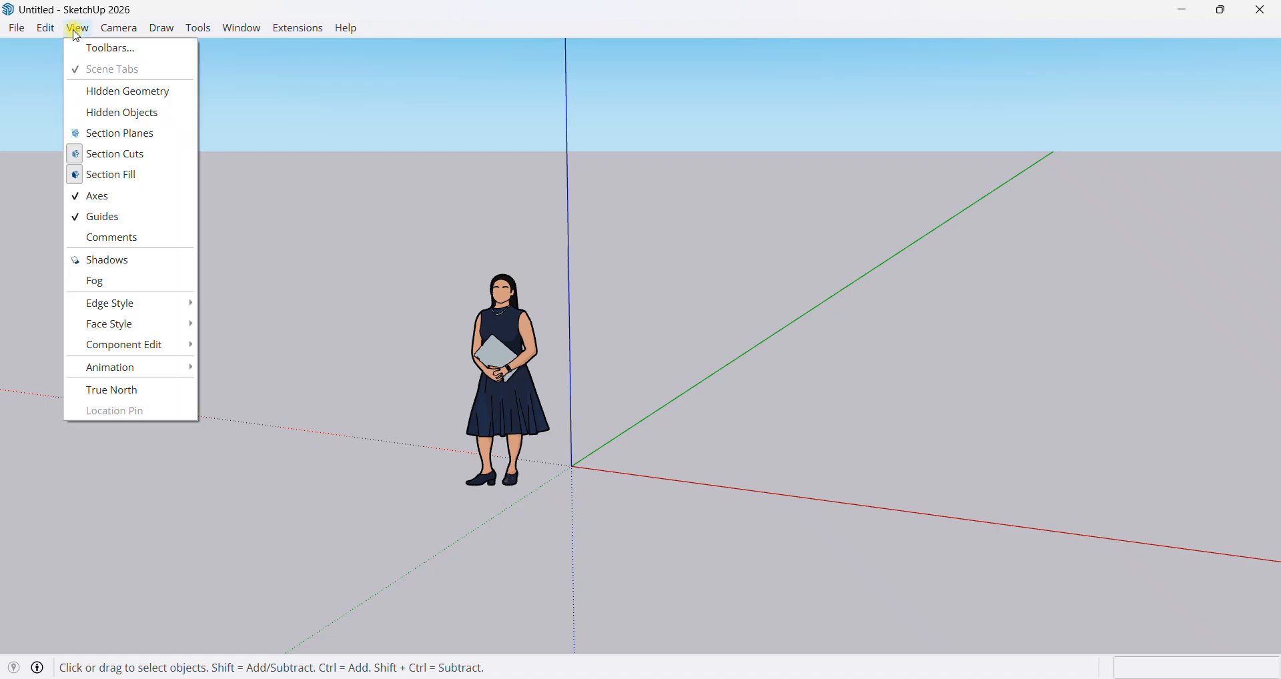
pyautogui.click(126, 52)
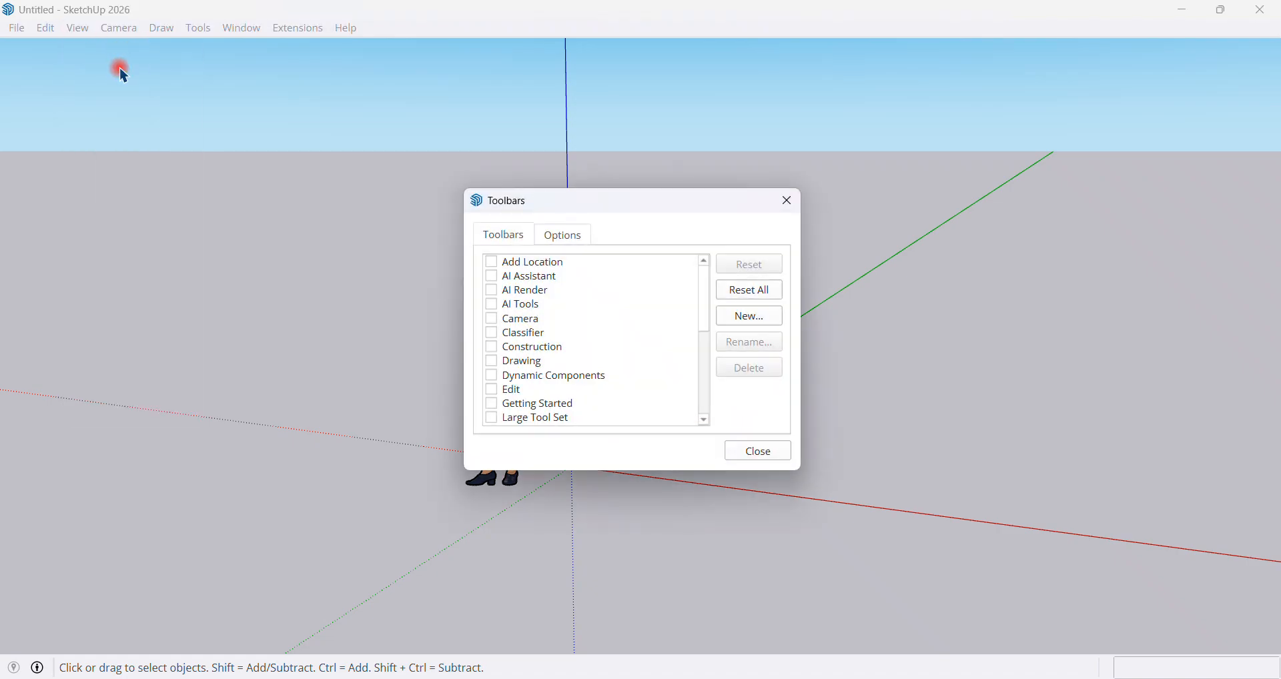
pyautogui.moveTo(706, 283)
pyautogui.mouseDown()
pyautogui.moveTo(701, 388)
pyautogui.moveTo(715, 272)
pyautogui.mouseUp()
# Step: Preview the Add Location, AI Assistant and AI Render toolbars and close them again
pyautogui.click(492, 263)
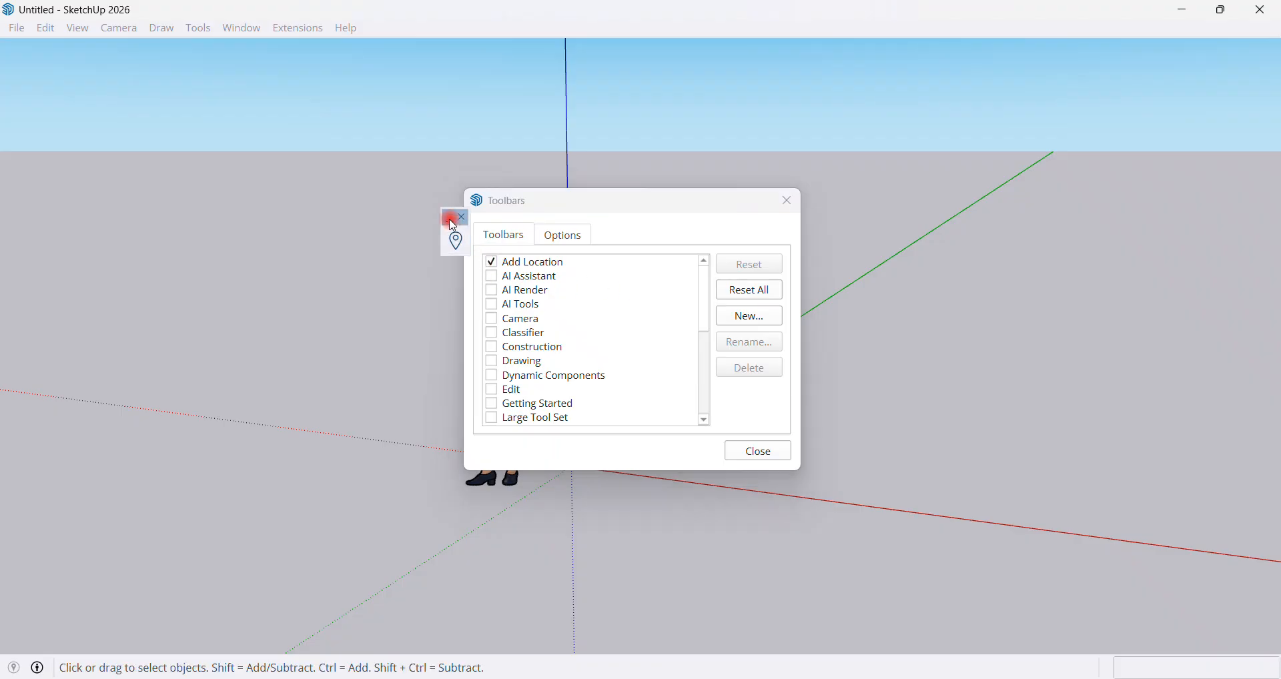
pyautogui.moveTo(447, 209); pyautogui.dragTo(281, 182)
pyautogui.click(494, 277)
pyautogui.click(494, 291)
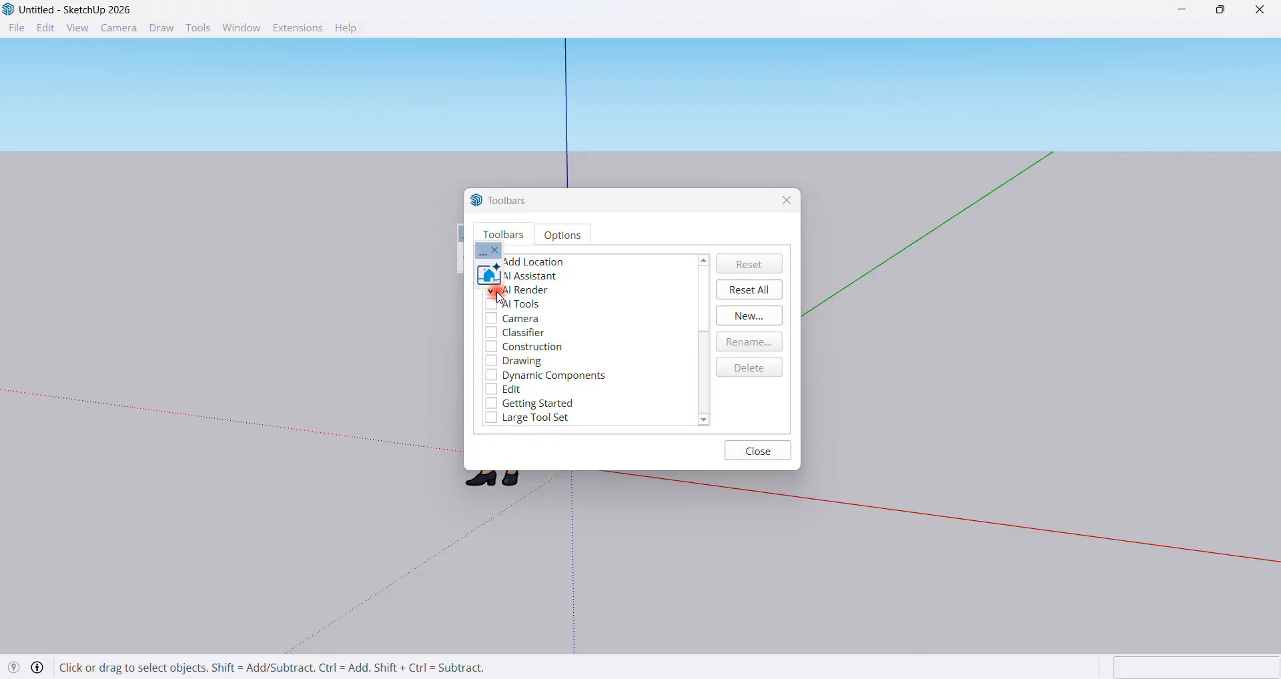
pyautogui.moveTo(485, 256); pyautogui.dragTo(304, 235)
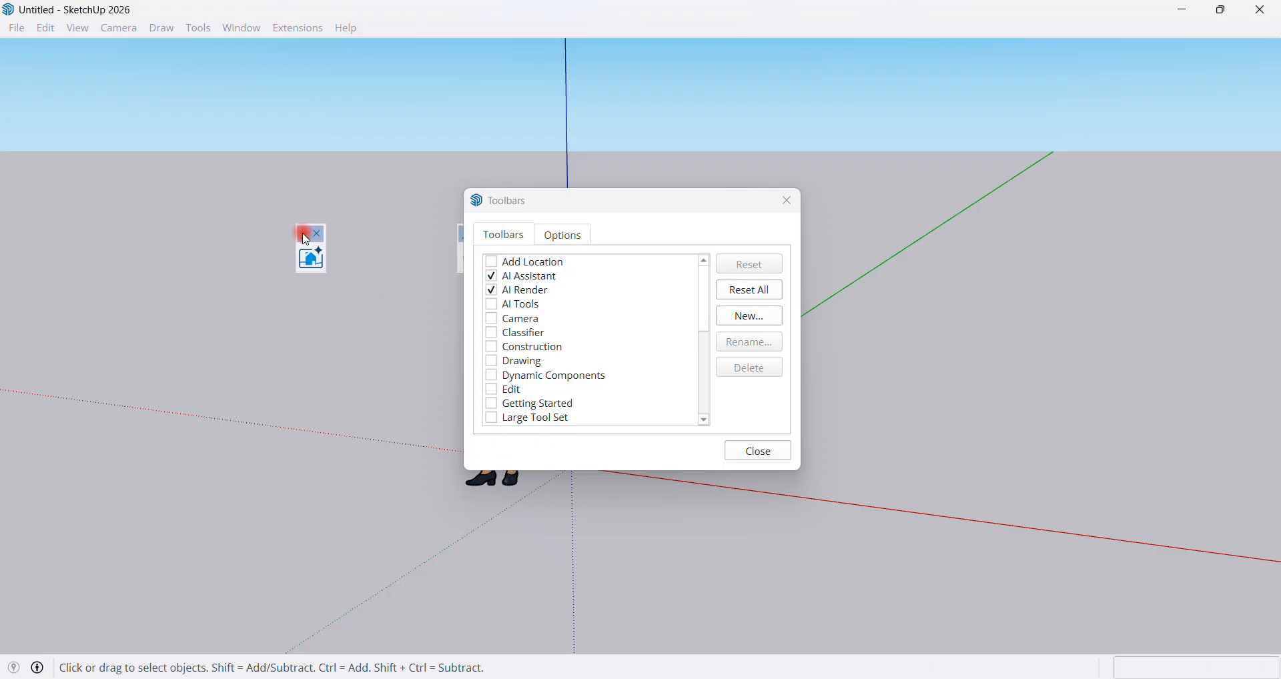
pyautogui.moveTo(460, 231); pyautogui.dragTo(356, 194)
pyautogui.click(315, 235)
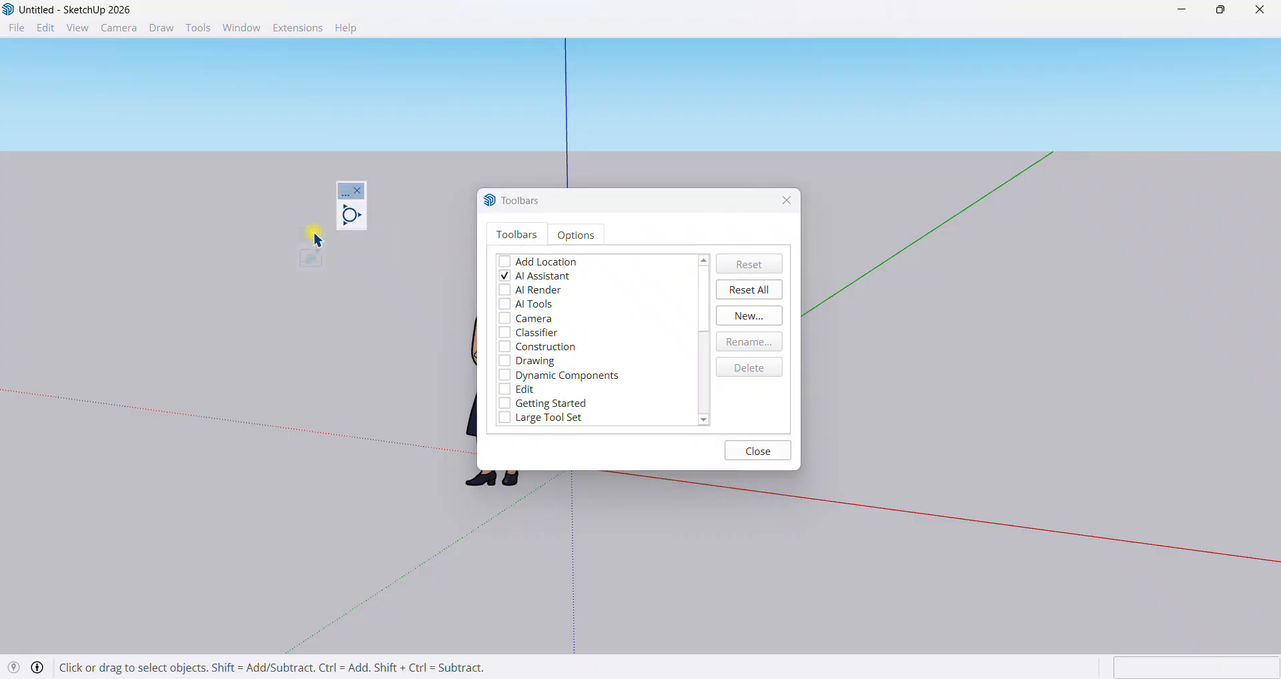
pyautogui.click(359, 192)
# Step: Preview the navigation tools of the Camera toolbar and hide that toolbar again
pyautogui.click(505, 323)
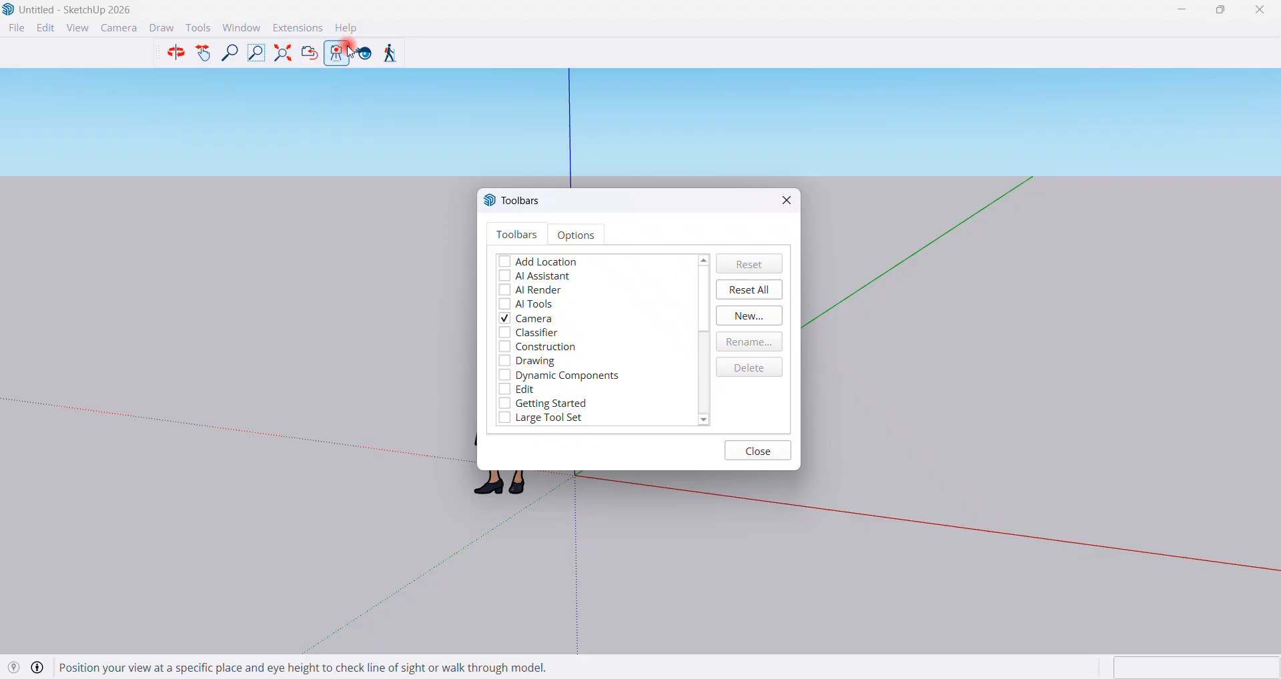
pyautogui.click(176, 55)
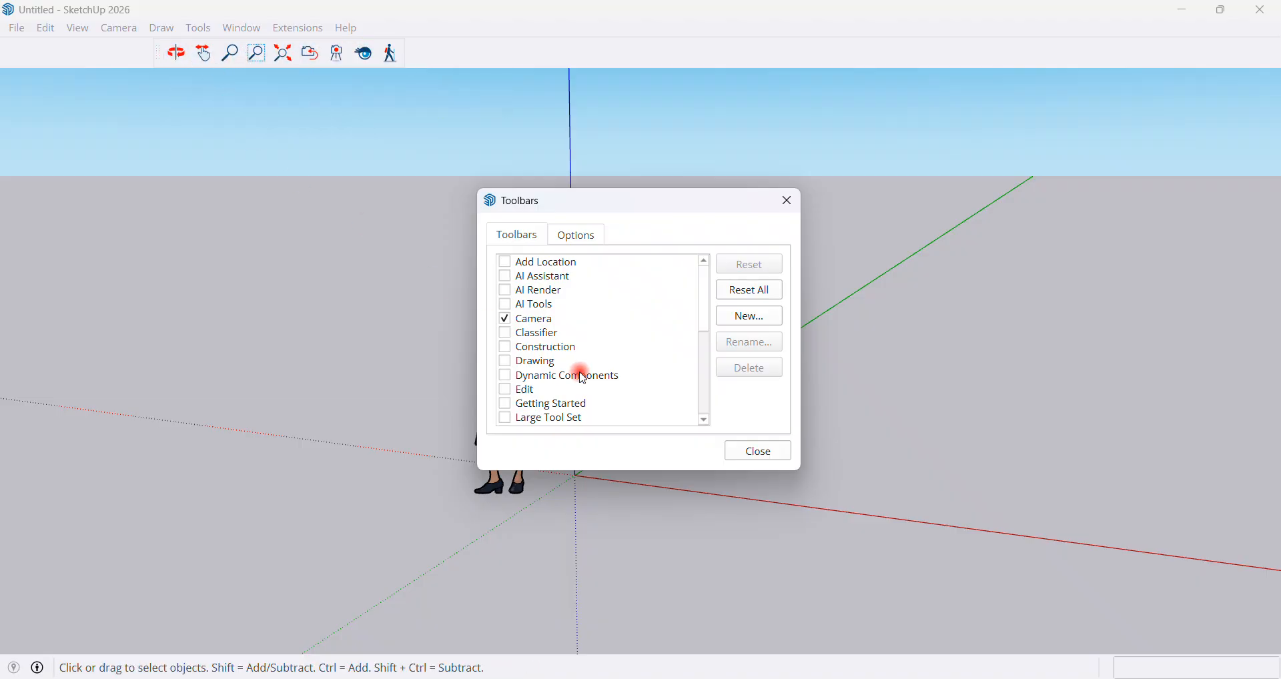
pyautogui.click(506, 321)
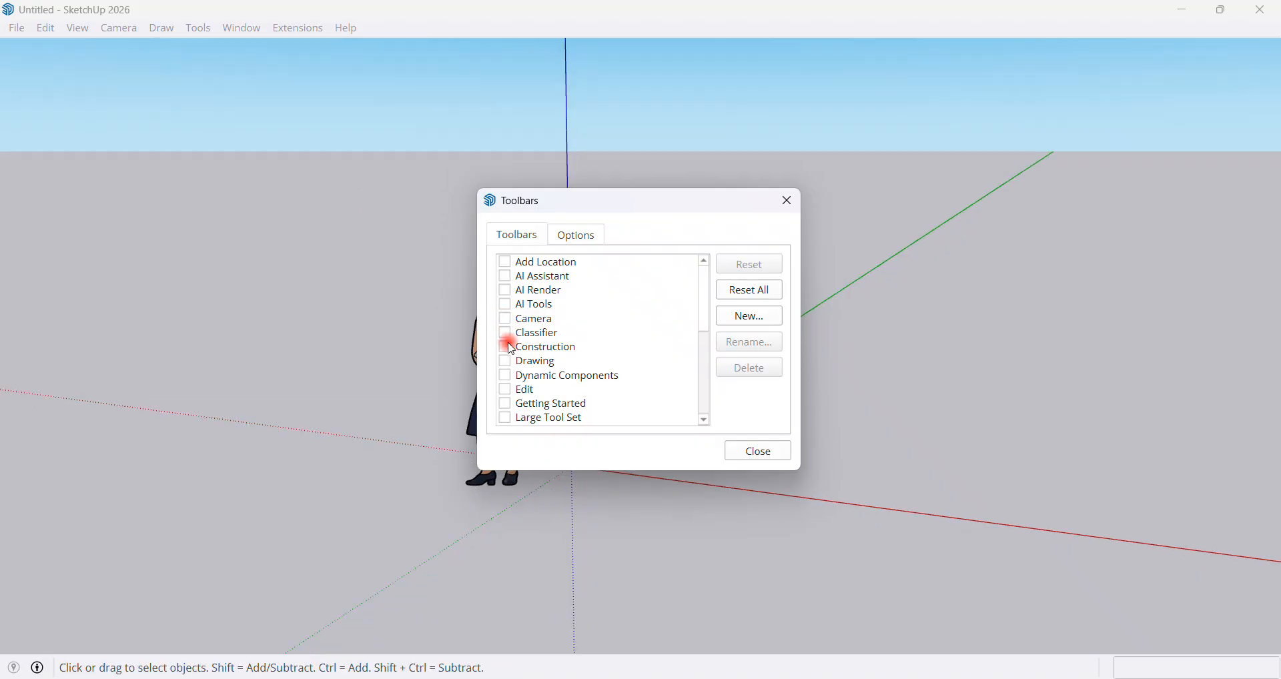
# Step: Preview the Classifier toolbar with its type list and hide it again
pyautogui.click(506, 333)
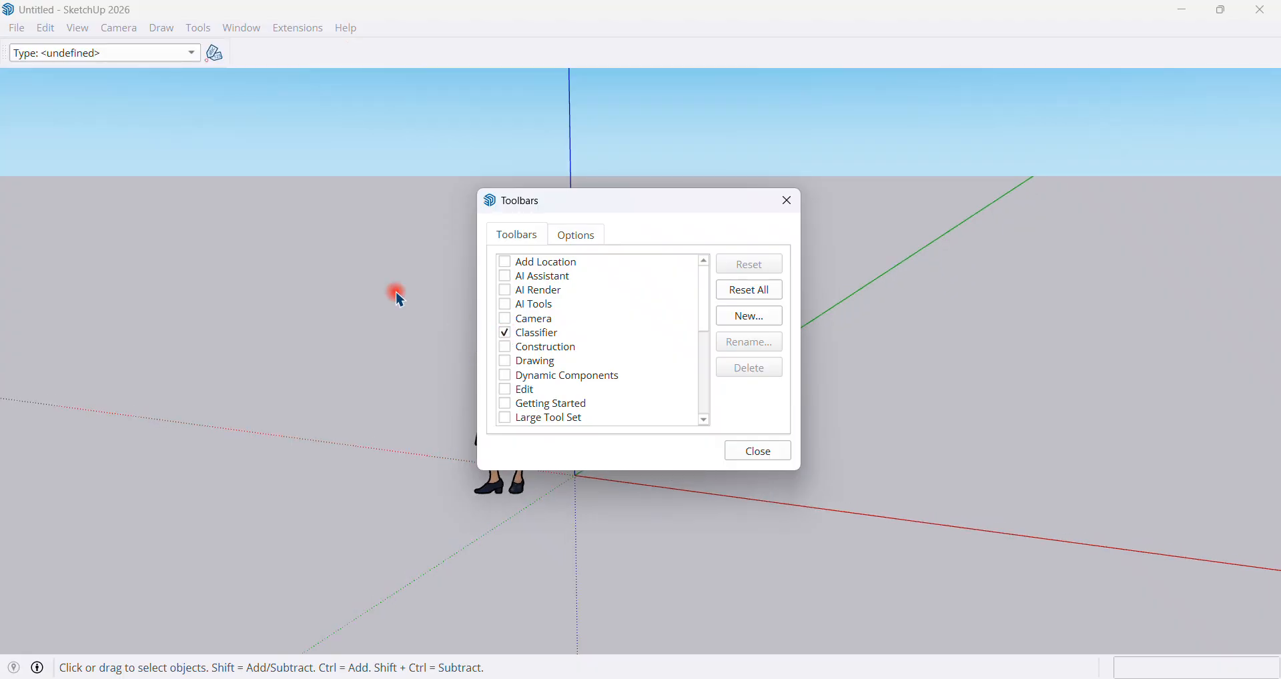
pyautogui.click(190, 53)
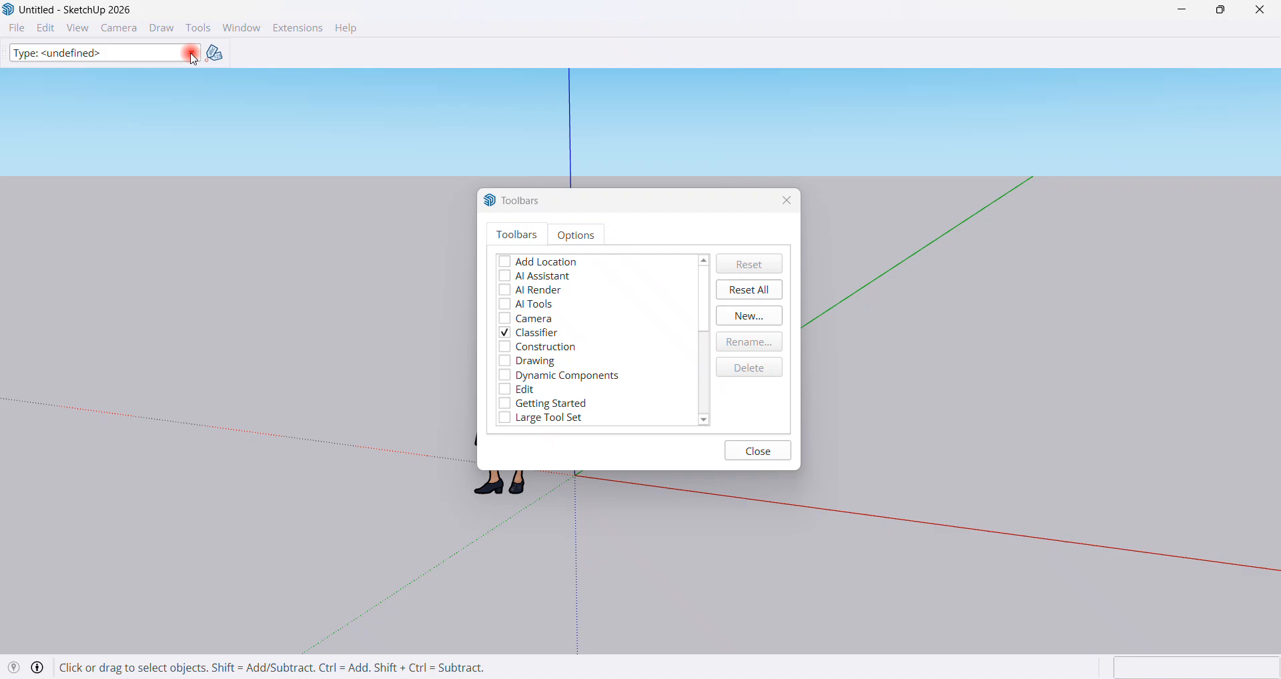
pyautogui.click(118, 53)
pyautogui.click(505, 336)
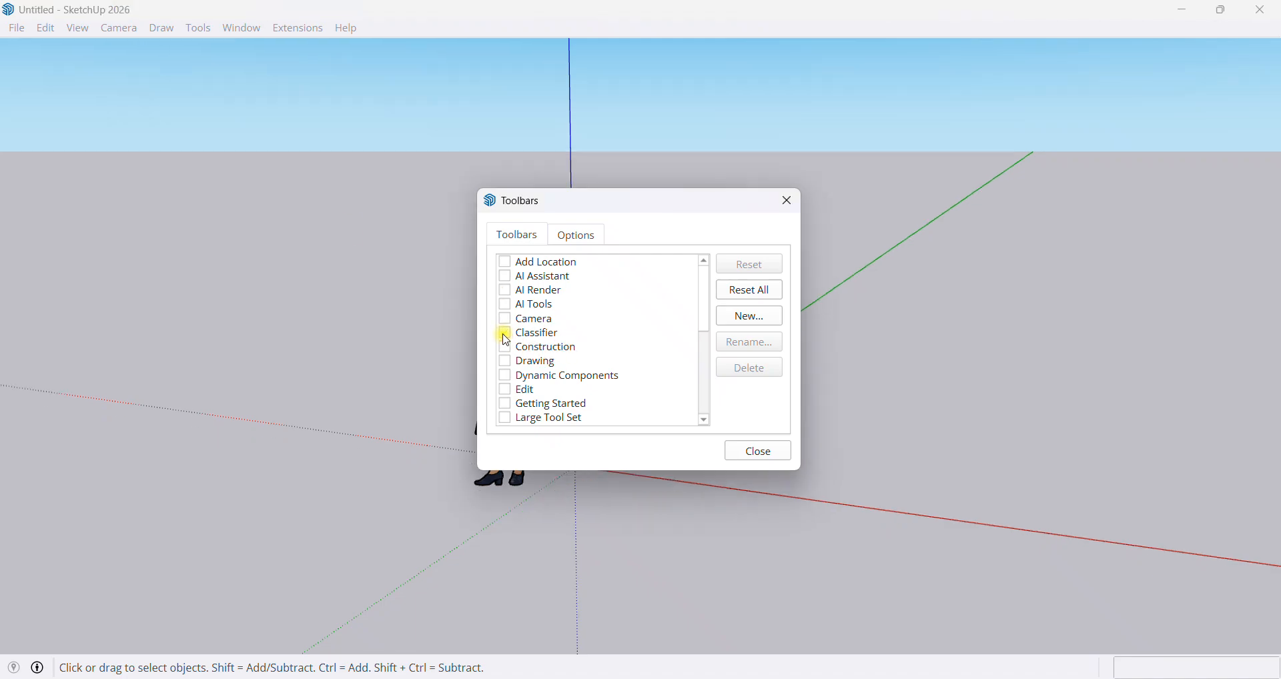
# Step: Display the Construction toolbar, examine its measuring, angle, text, axes and 3D text tools, and hide it again
pyautogui.click(505, 351)
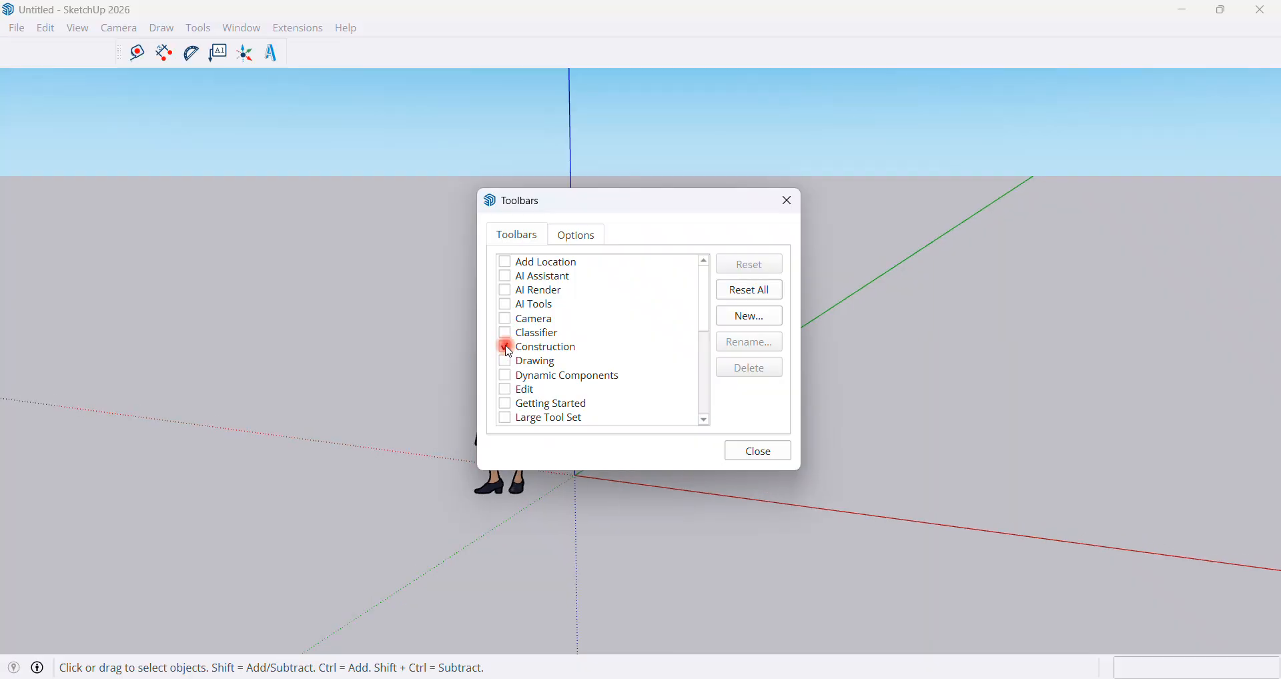
pyautogui.click(137, 55)
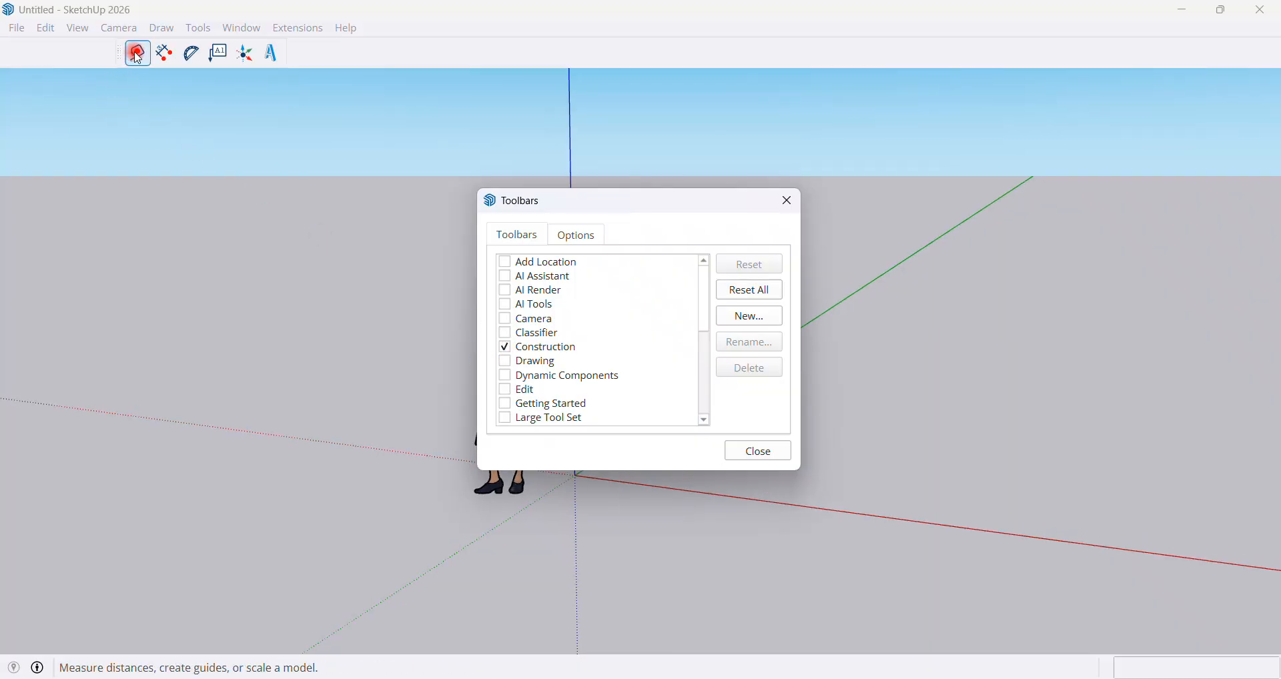
pyautogui.click(162, 54)
pyautogui.click(193, 54)
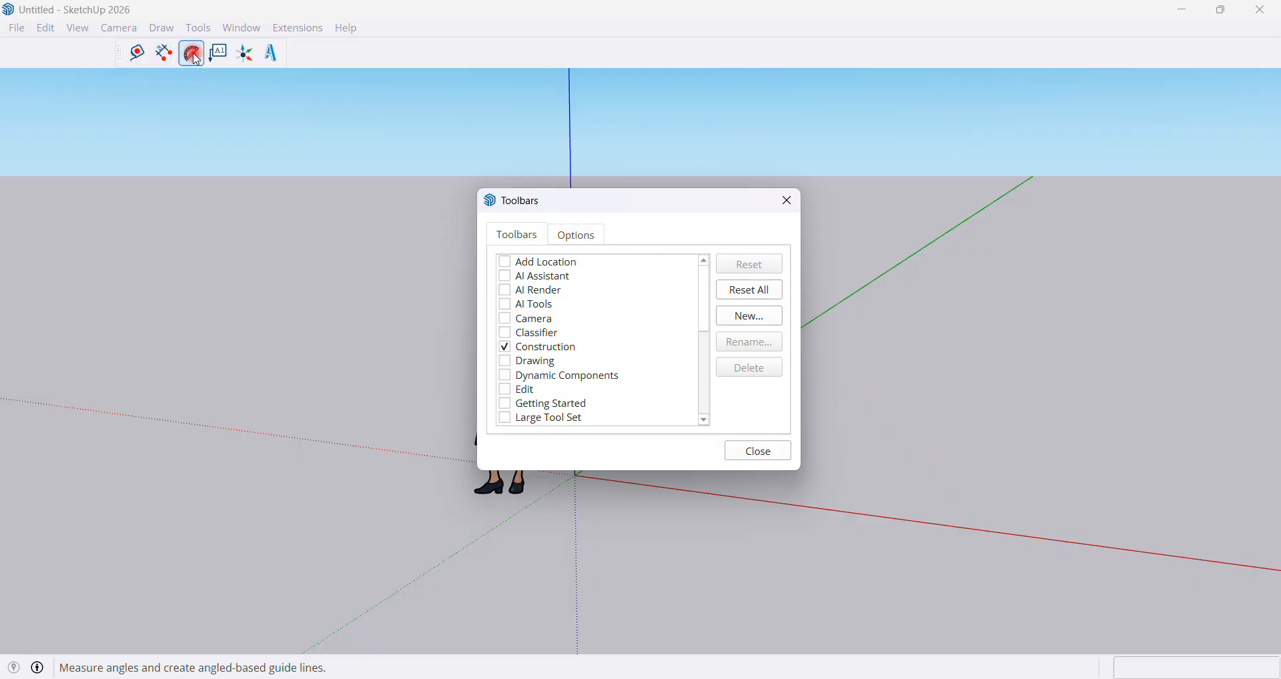
pyautogui.click(219, 55)
pyautogui.click(273, 55)
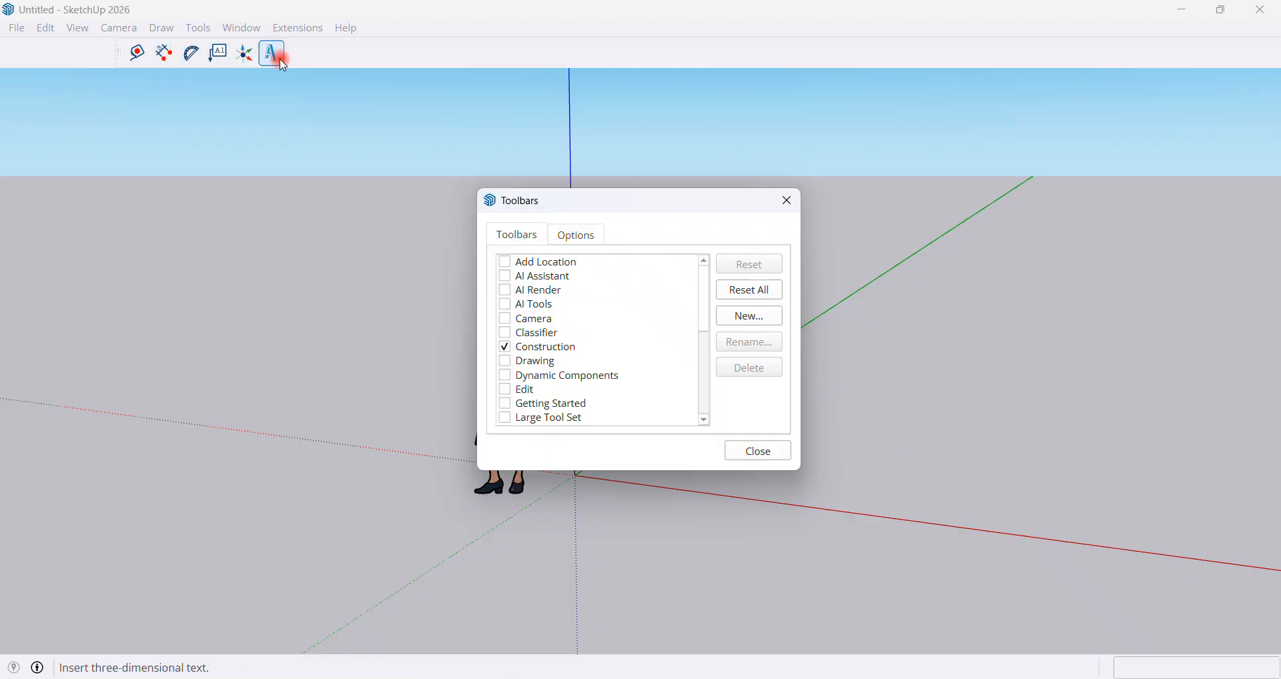
pyautogui.click(245, 58)
pyautogui.click(273, 56)
pyautogui.click(246, 58)
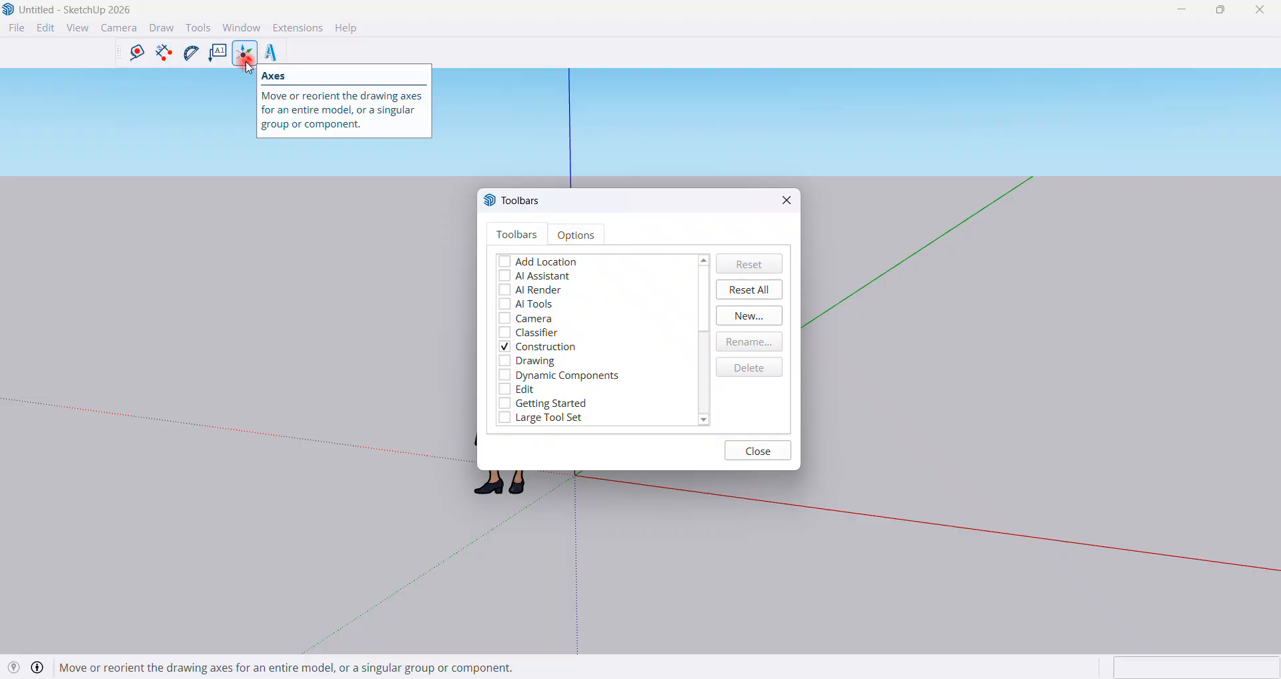
pyautogui.click(215, 60)
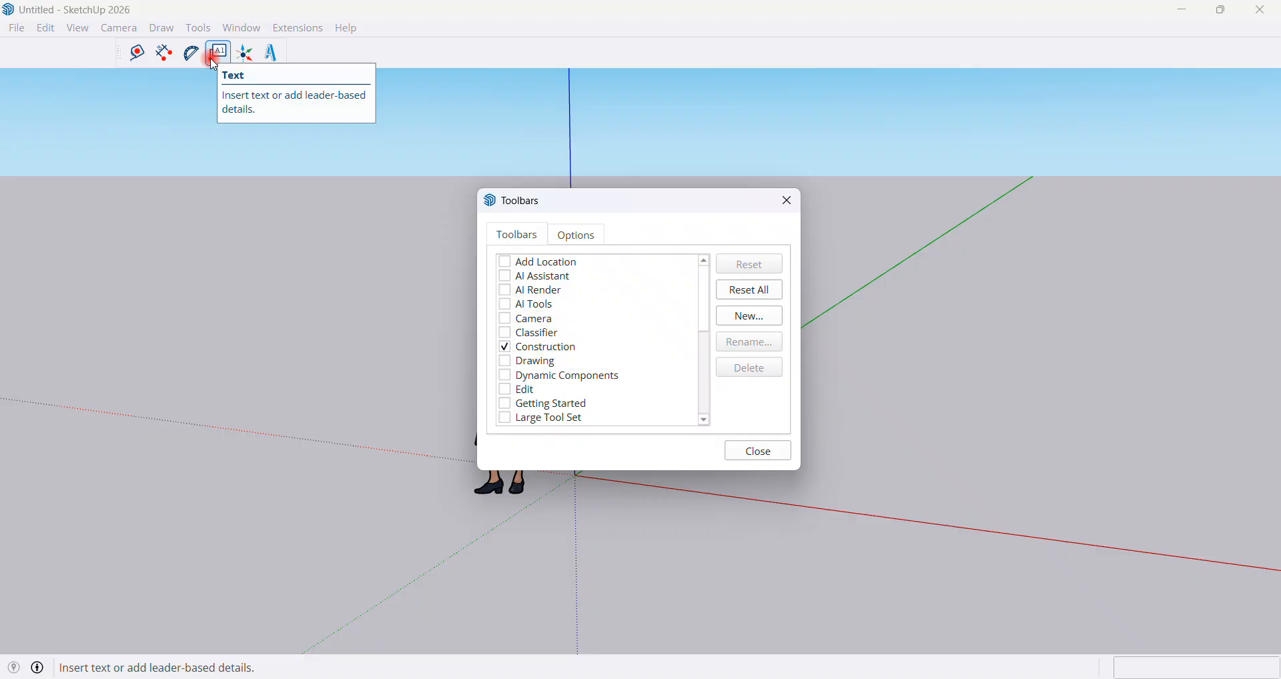
pyautogui.click(140, 56)
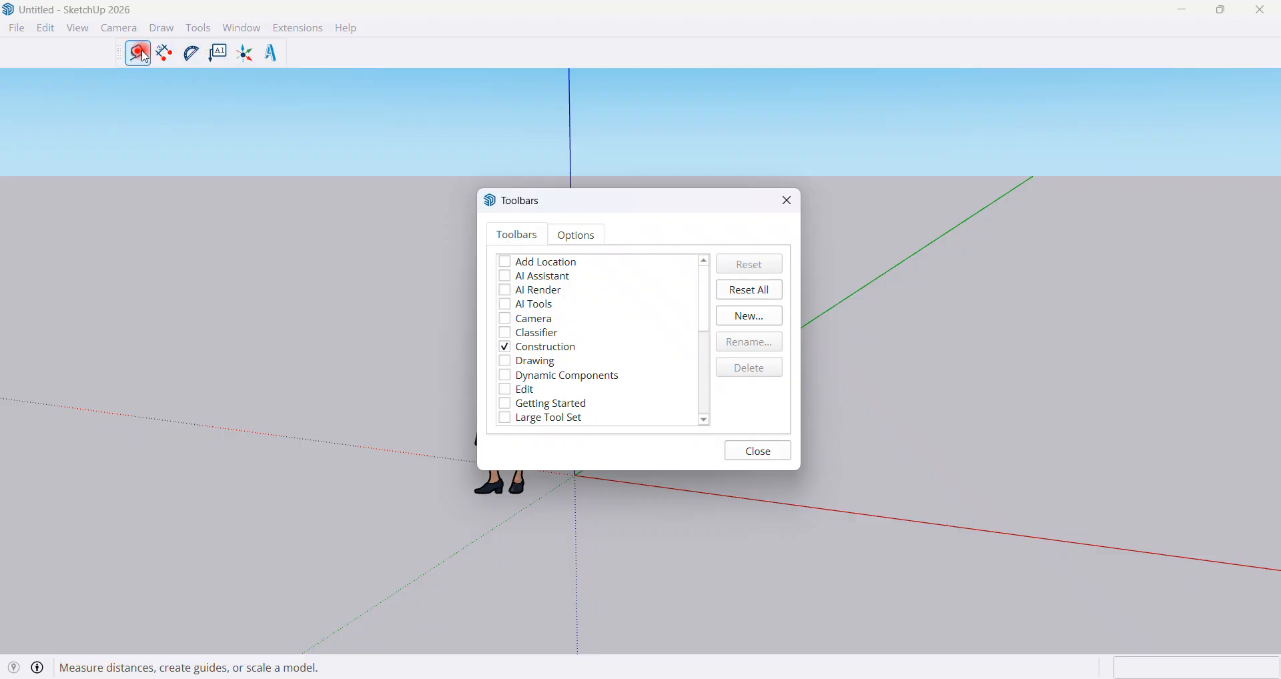
pyautogui.click(221, 57)
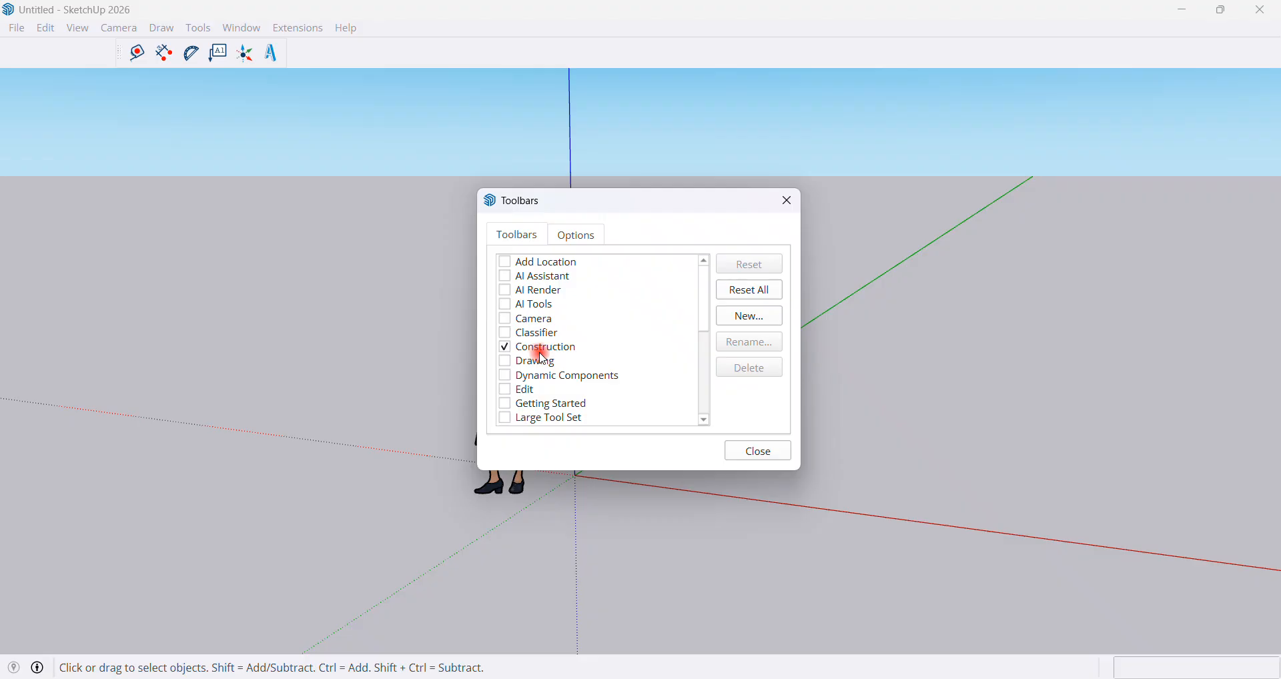
pyautogui.click(505, 352)
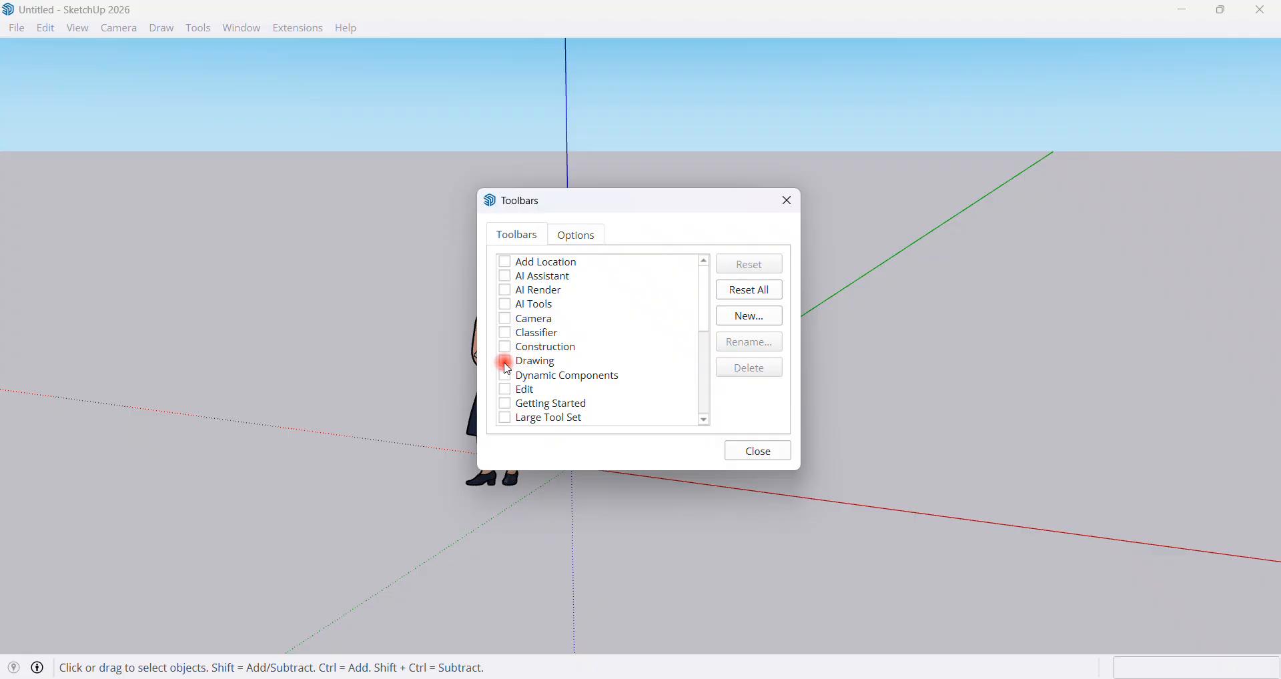
# Step: Preview the shape and line tools of the Drawing toolbar and hide it again
pyautogui.click(506, 365)
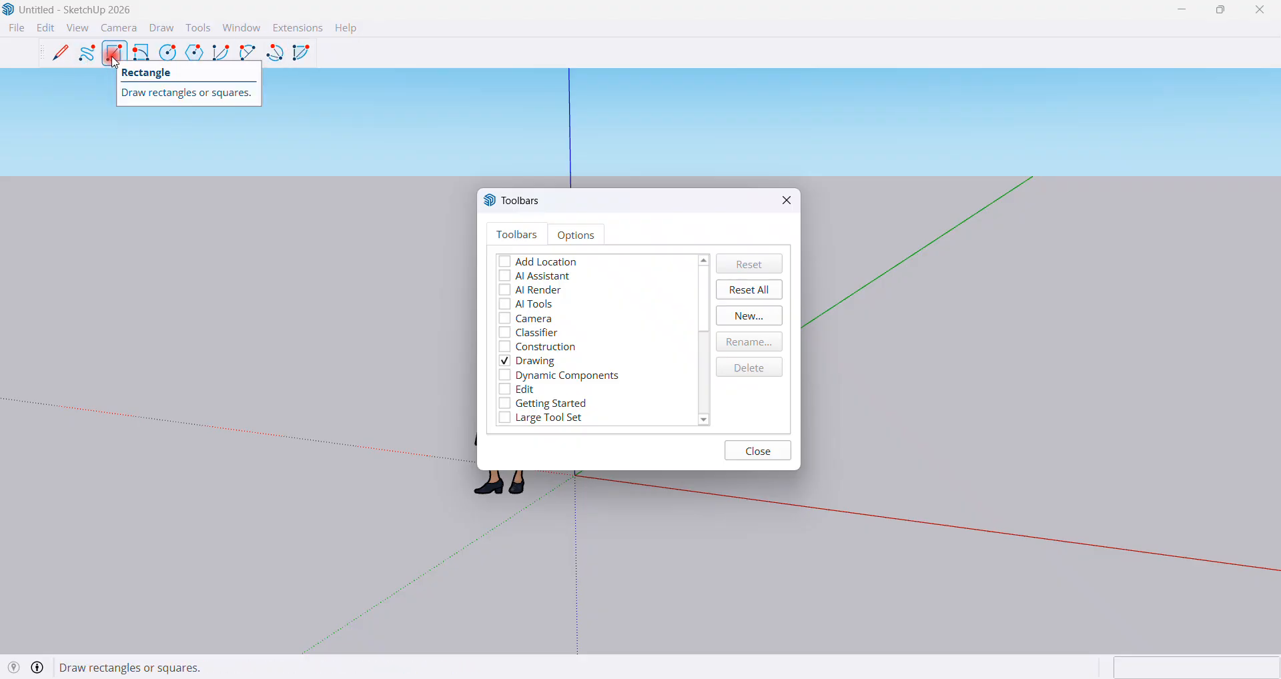
pyautogui.click(505, 363)
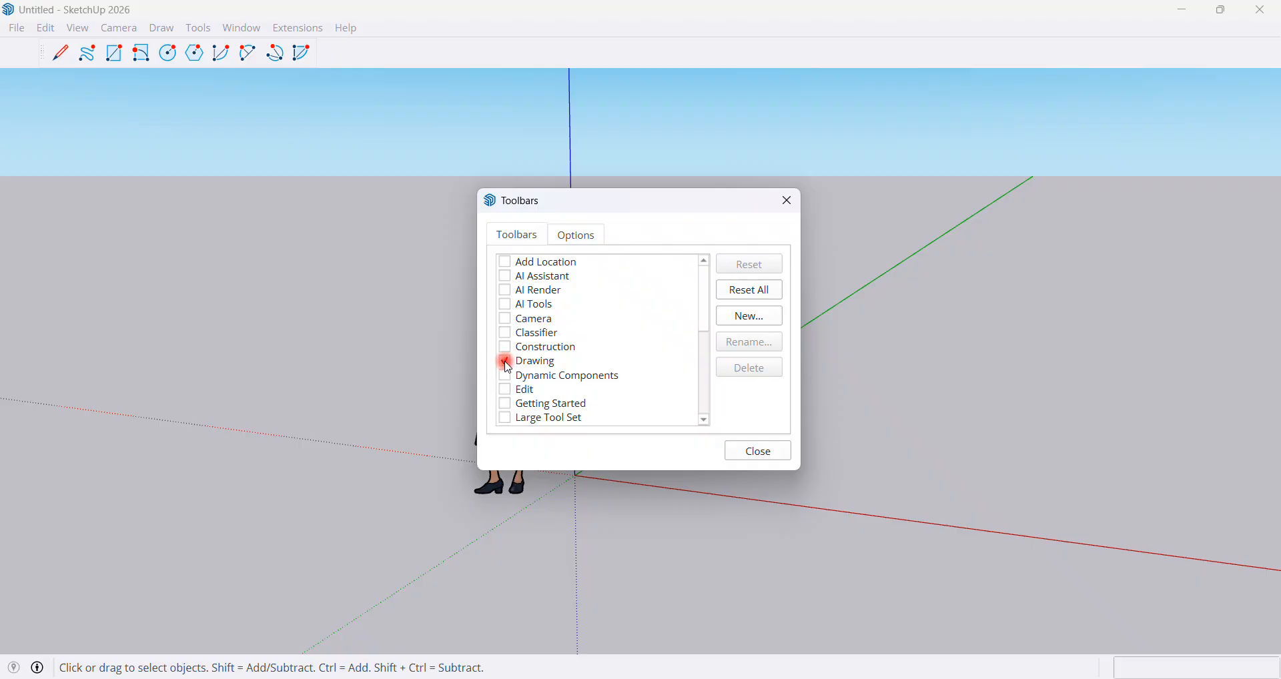
pyautogui.click(506, 361)
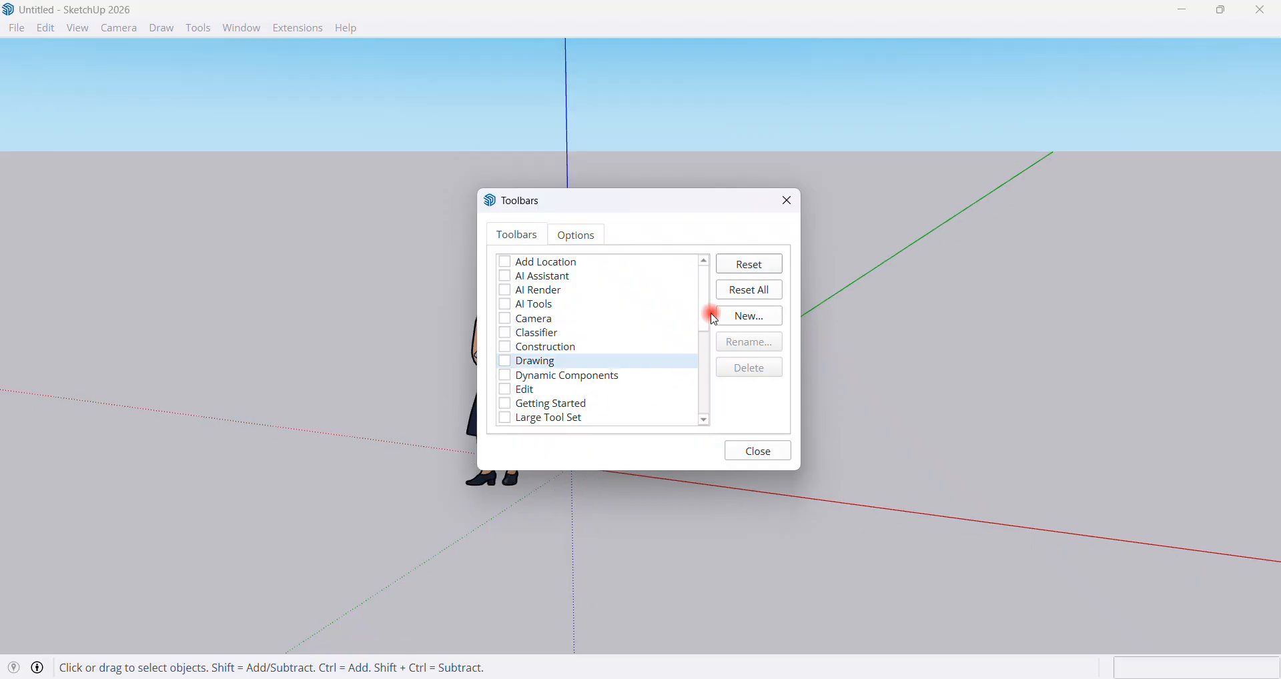
# Step: Display the Large Tool Set toolbar and dock it vertically beside the drawing area
pyautogui.moveTo(710, 322)
pyautogui.mouseDown()
pyautogui.moveTo(707, 369)
pyautogui.moveTo(711, 338)
pyautogui.mouseUp()
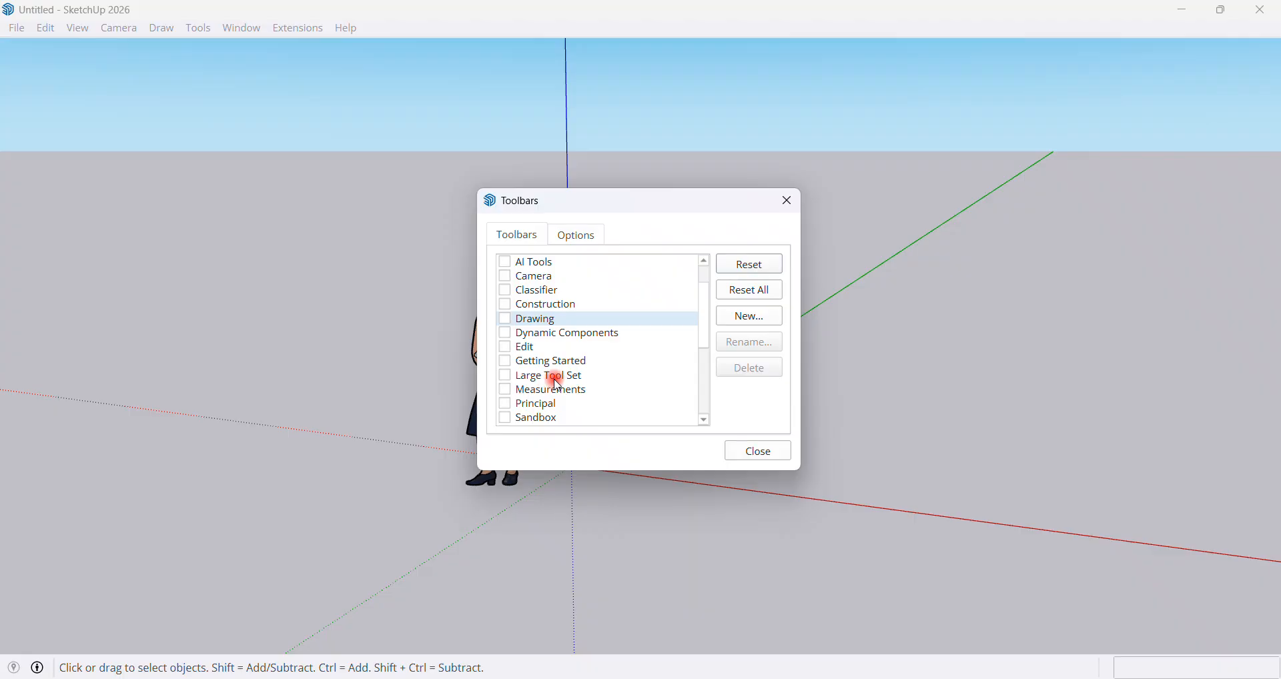
pyautogui.click(507, 379)
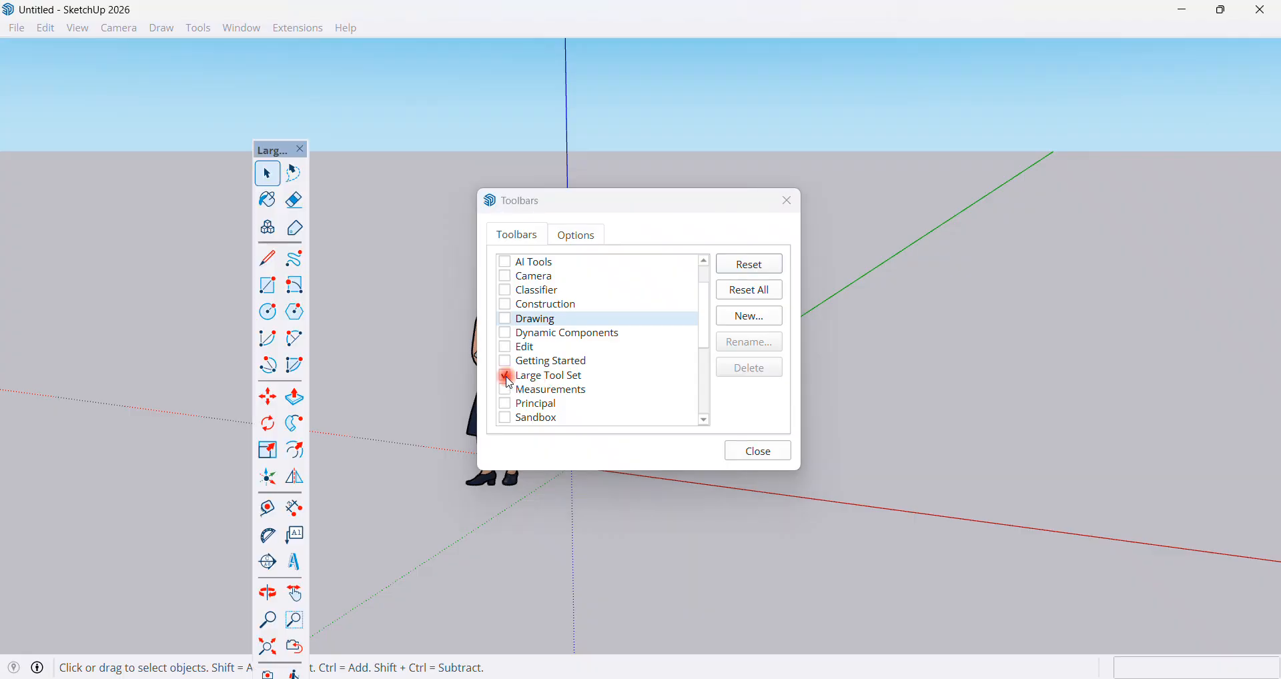
pyautogui.moveTo(261, 150); pyautogui.dragTo(20, 51)
pyautogui.click(204, 378)
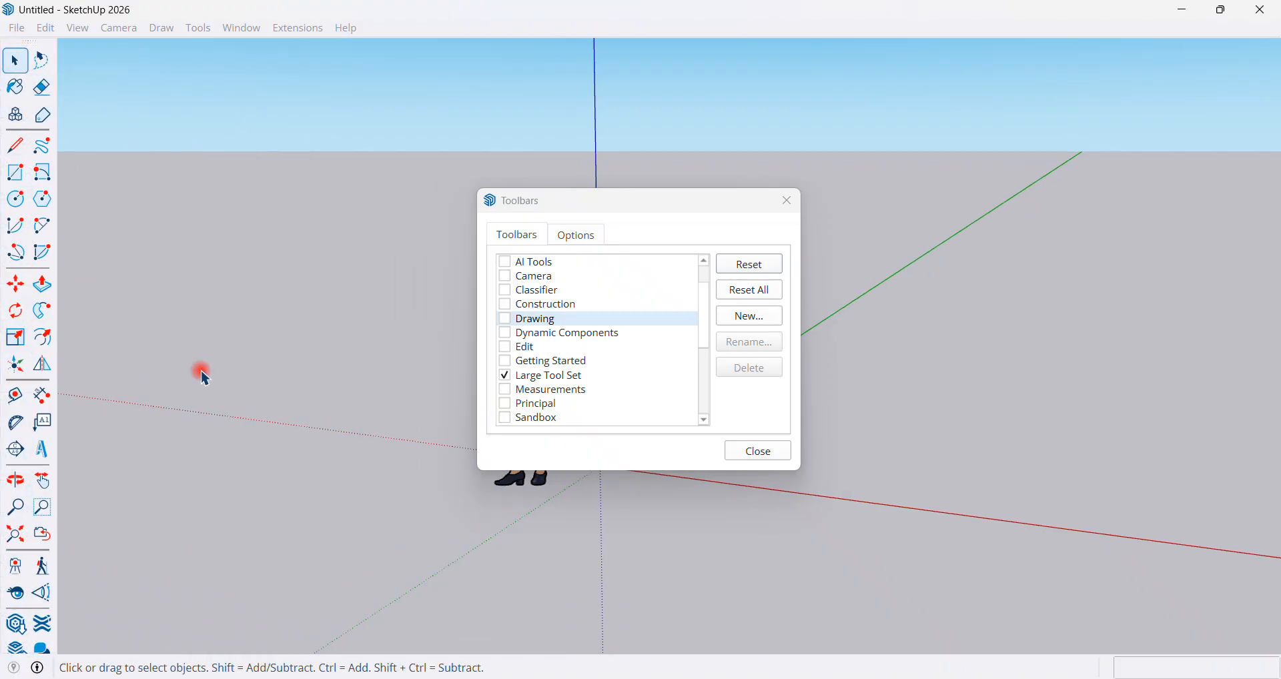
# Step: Compare the Camera, Construction and Drawing toolbars one by one with the Large Tool Set, hiding each again
pyautogui.click(507, 276)
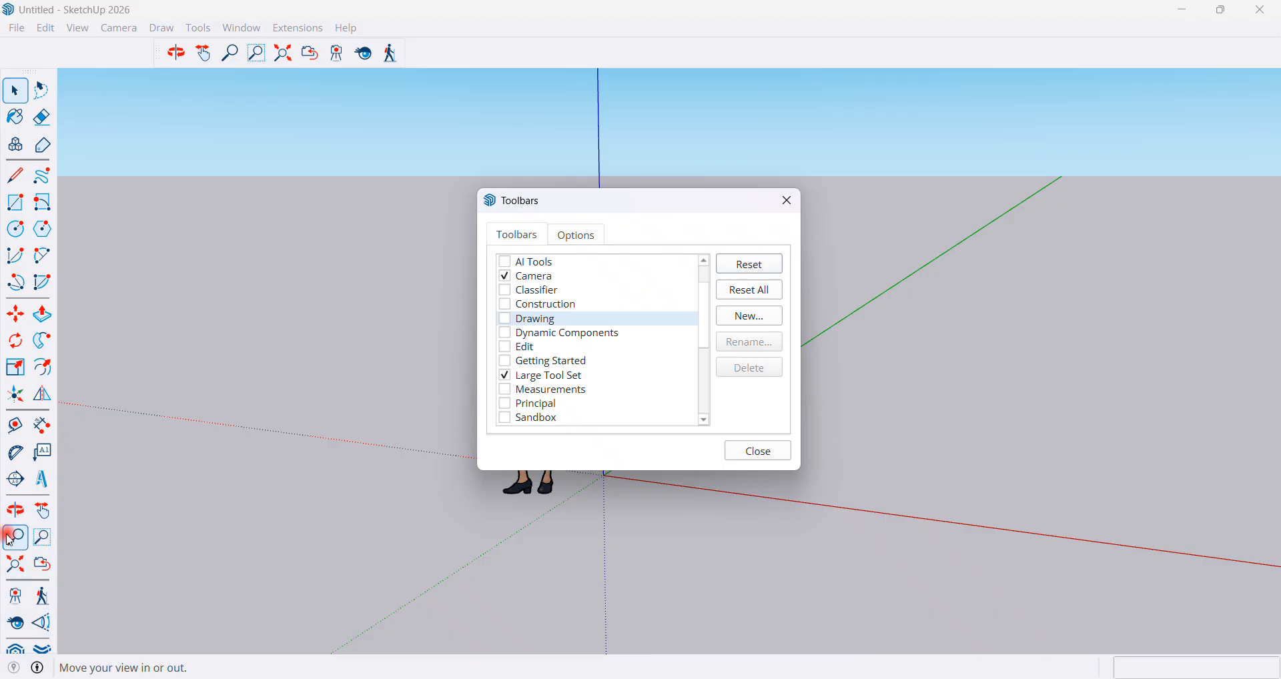
pyautogui.click(506, 279)
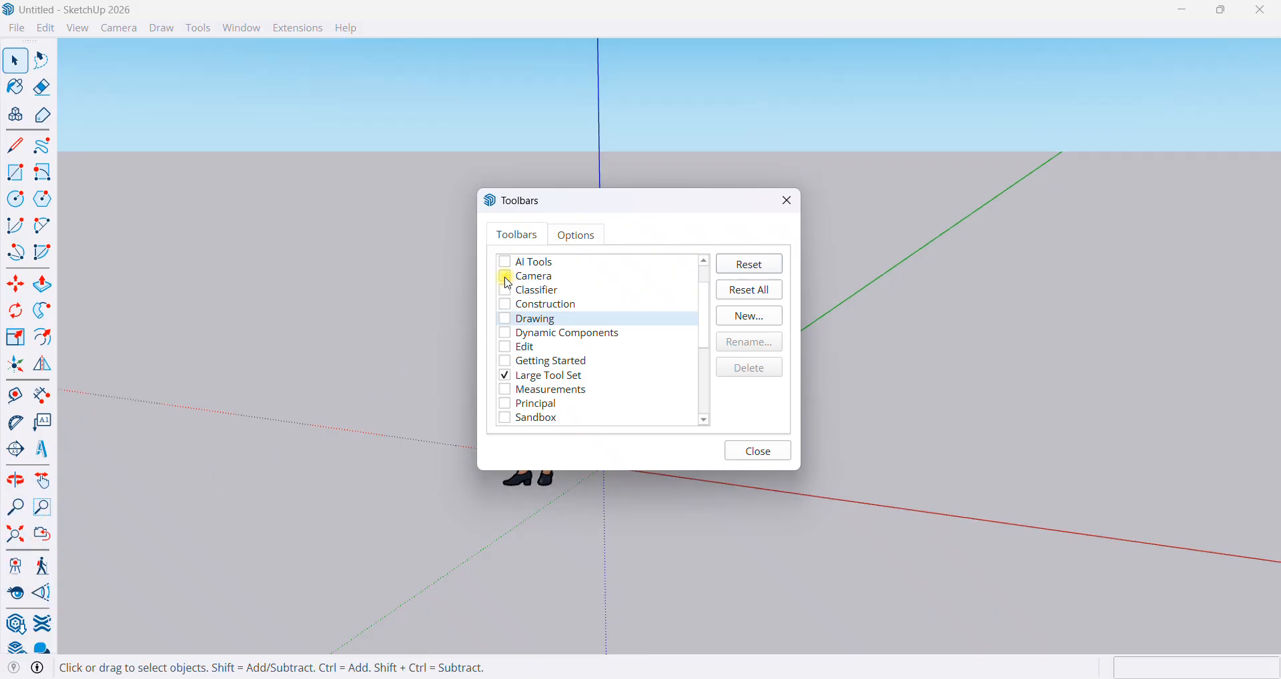
pyautogui.click(507, 308)
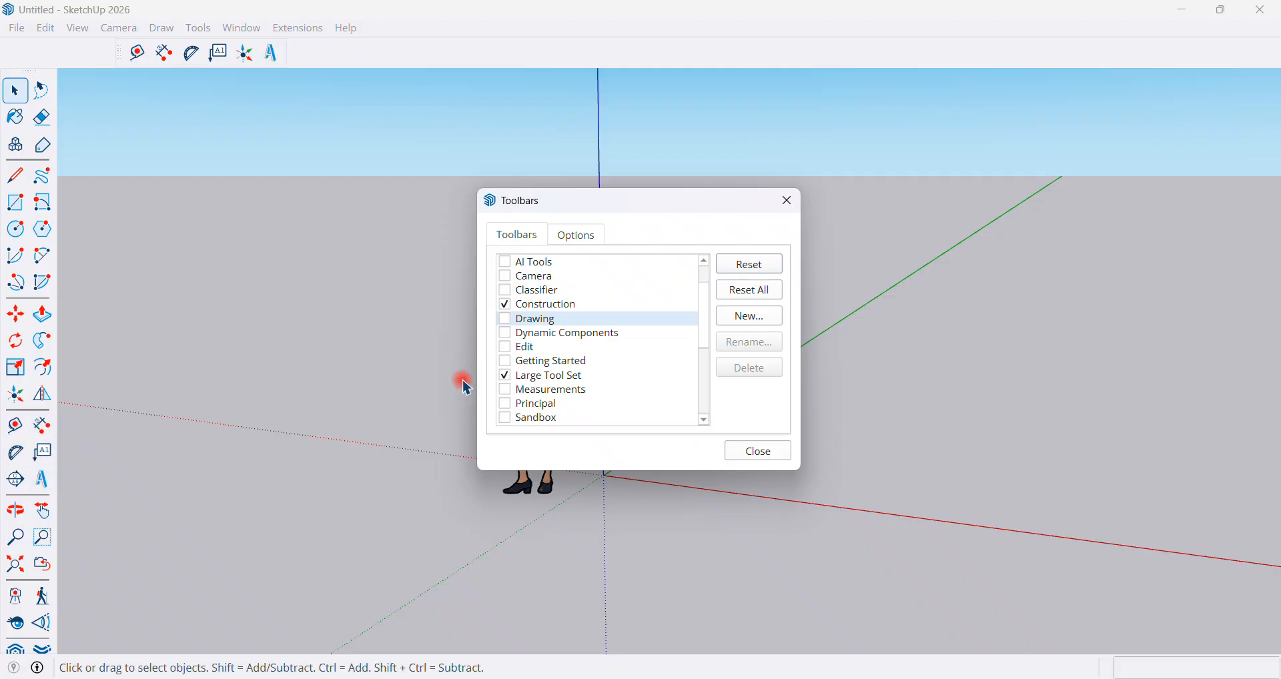
pyautogui.click(508, 306)
pyautogui.click(506, 320)
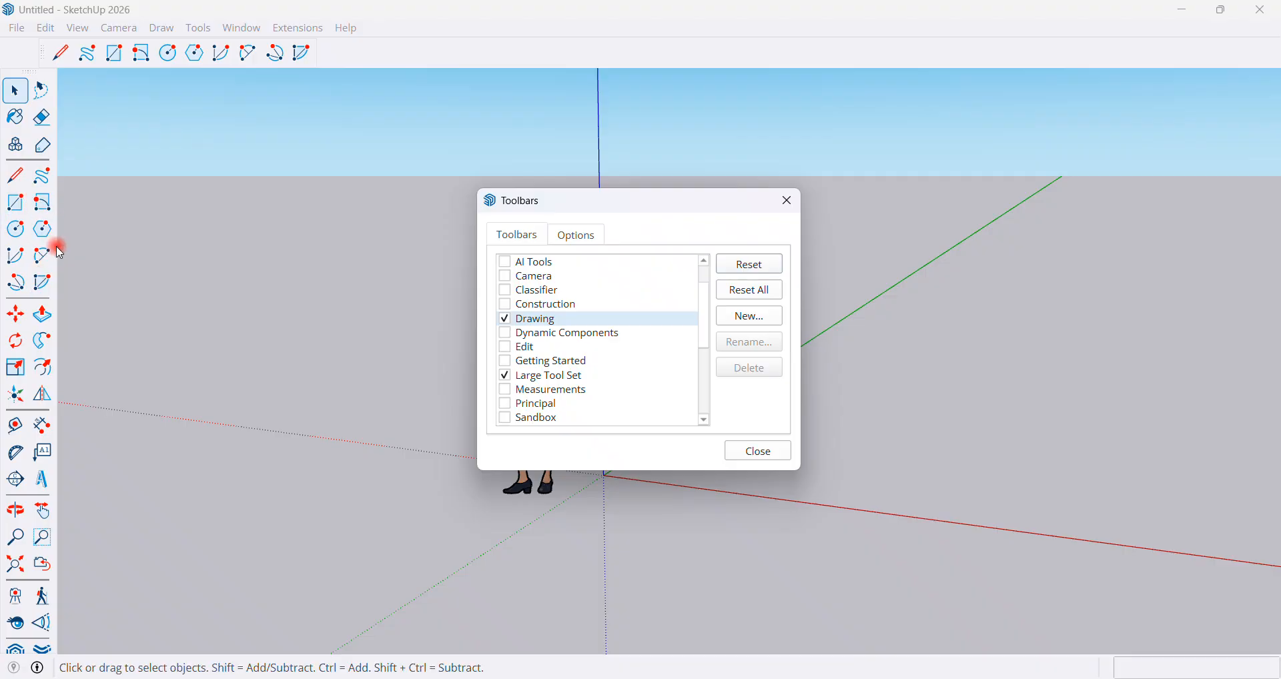
pyautogui.click(504, 319)
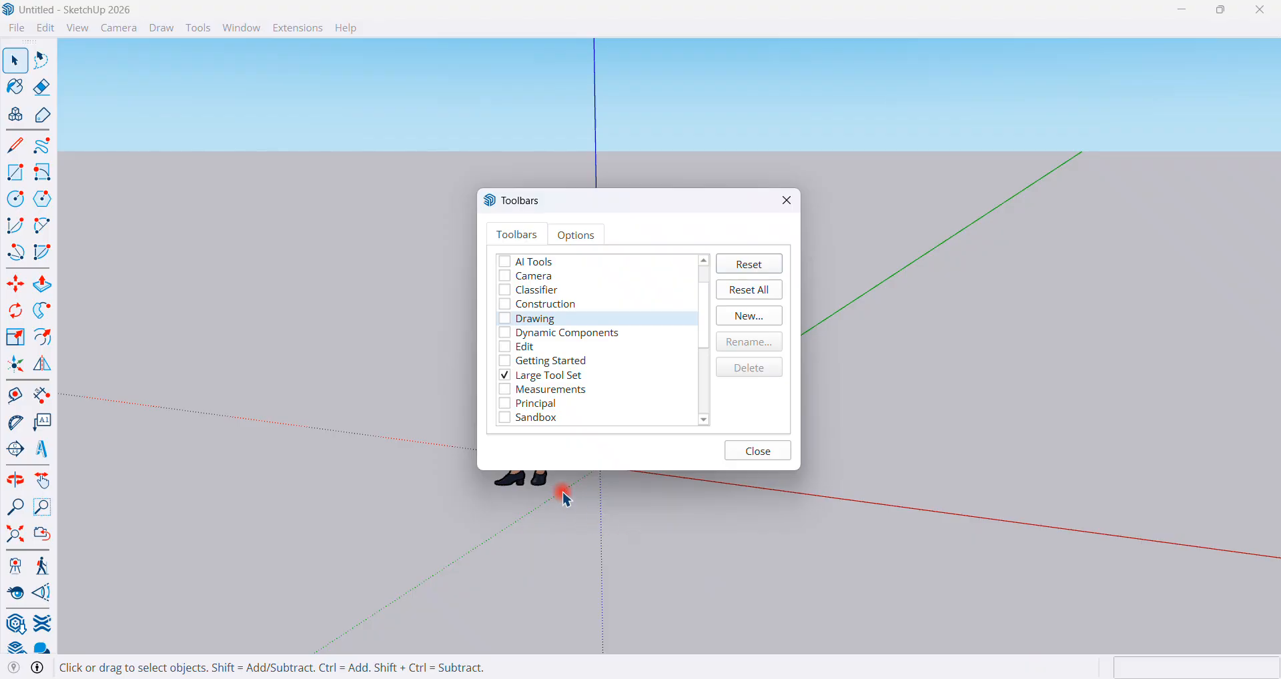
# Step: Display the Measurements toolbar
pyautogui.click(506, 393)
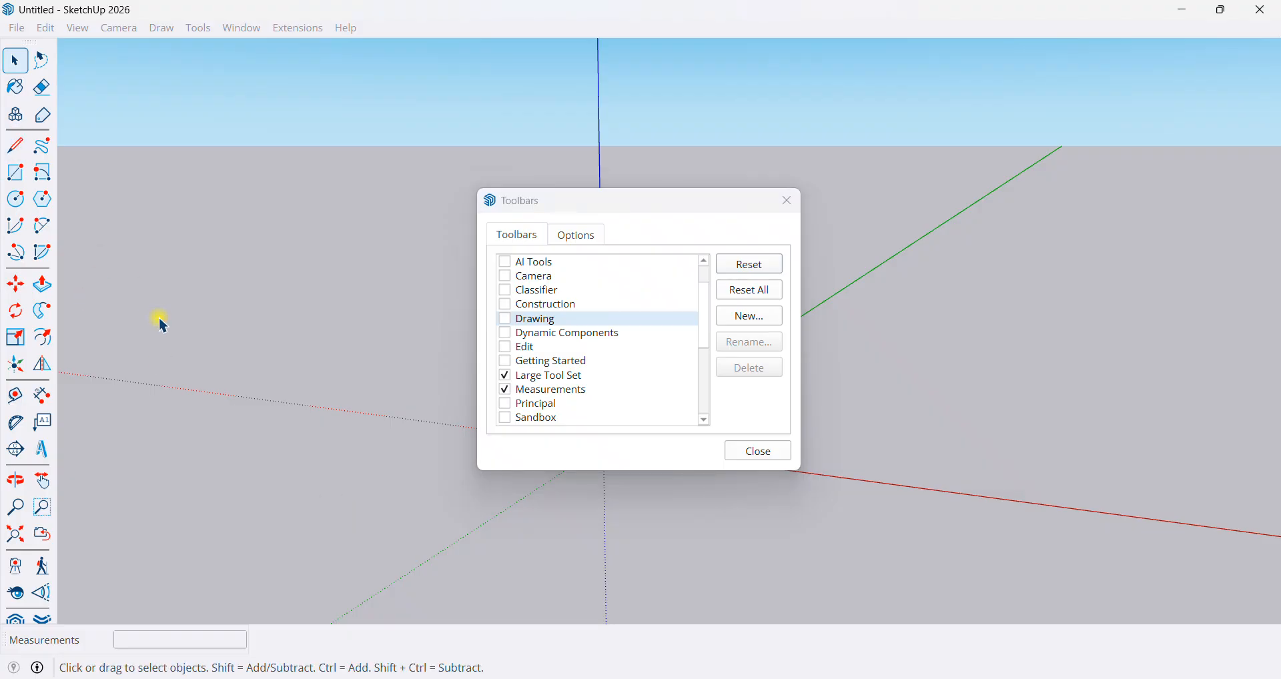
# Step: Close the toolbar list and draw a line about 7' 3 1/2" long on the ground near the origin
pyautogui.click(788, 200)
pyautogui.click(15, 146)
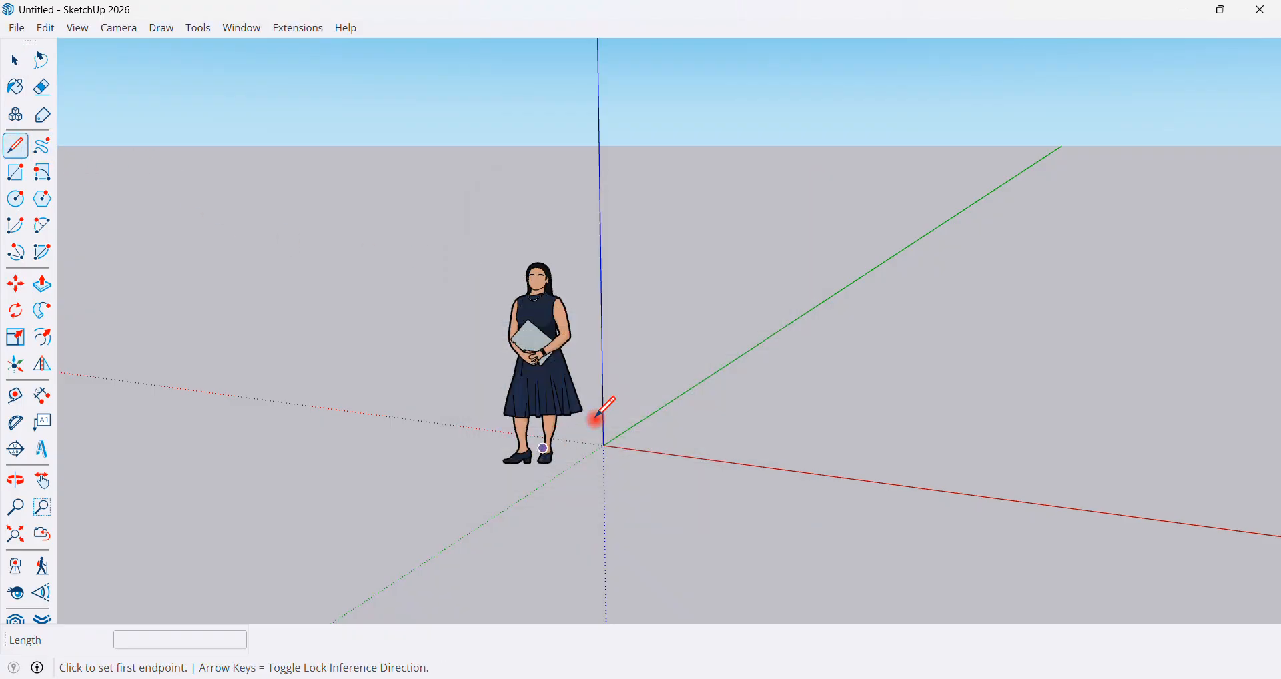
pyautogui.click(652, 394)
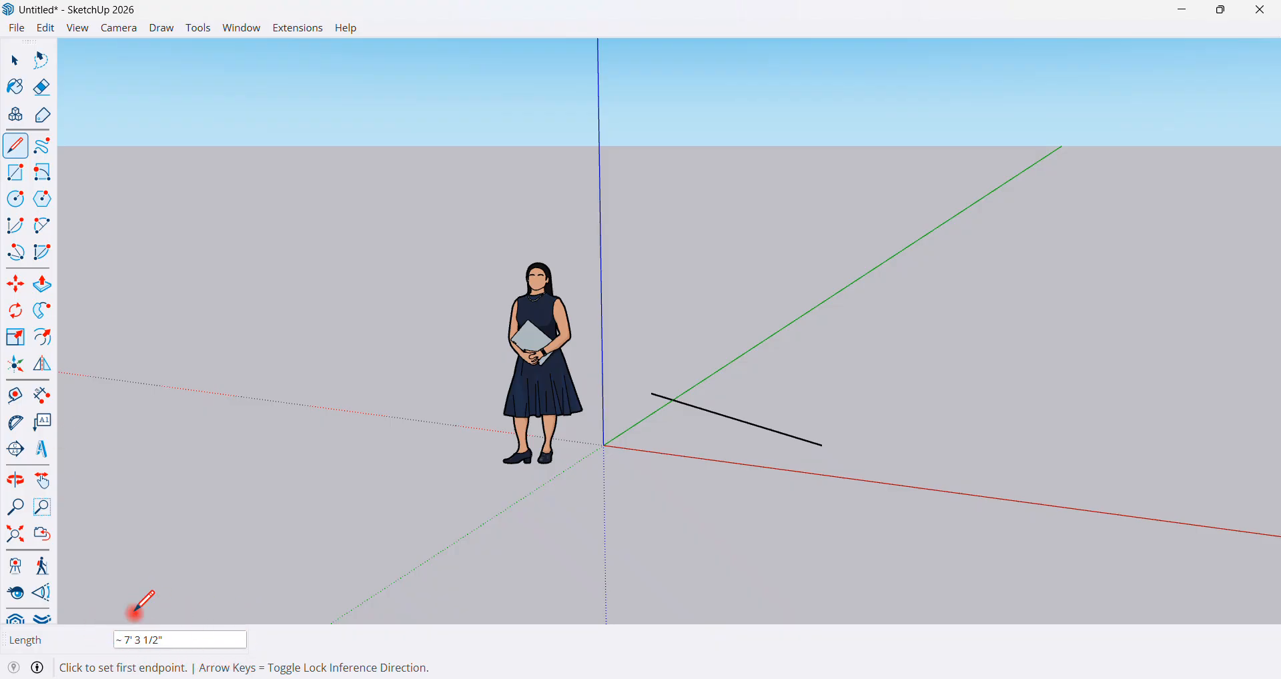
# Step: Start a circle and a rectangle to compare their Measurements read-outs, leaving both shapes unfinished
pyautogui.click(12, 205)
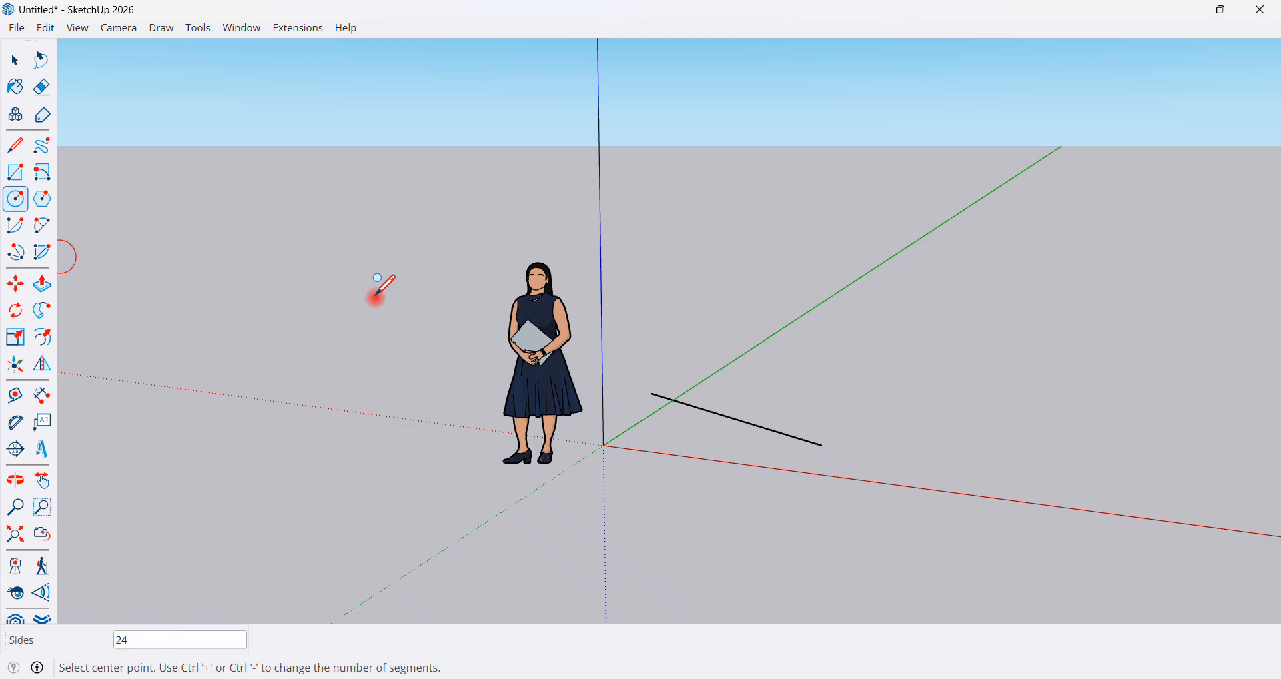
pyautogui.click(859, 351)
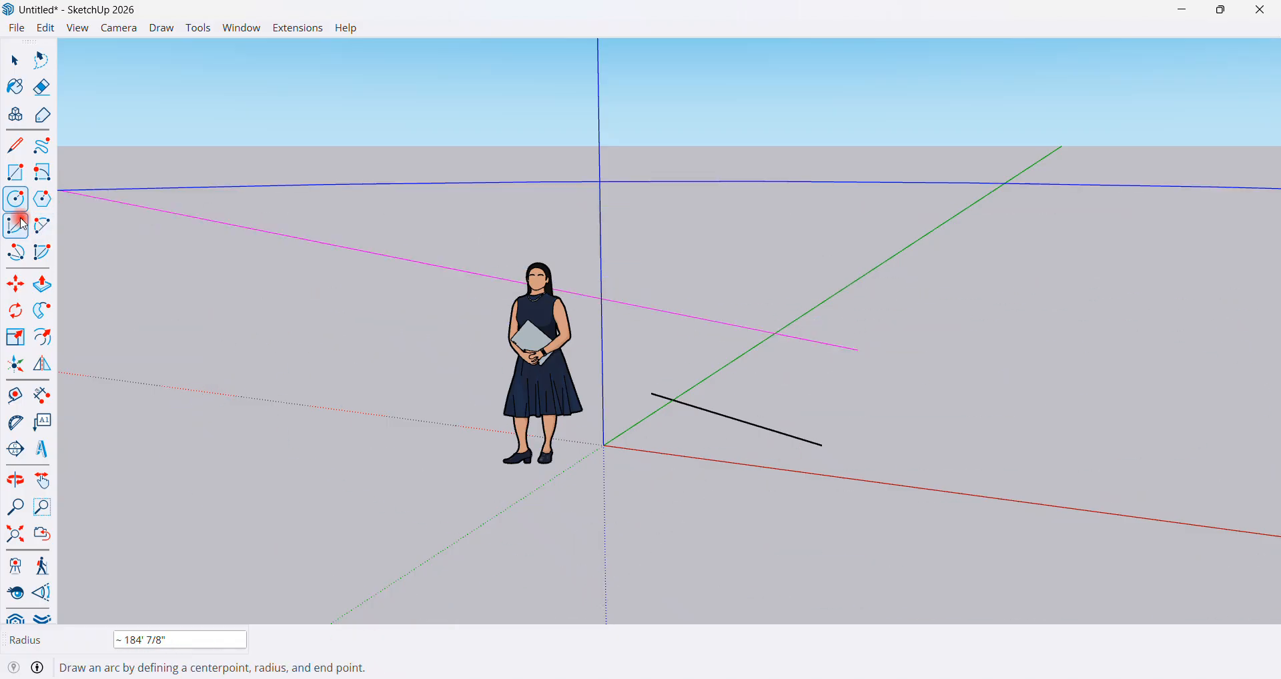
pyautogui.click(25, 181)
pyautogui.click(826, 377)
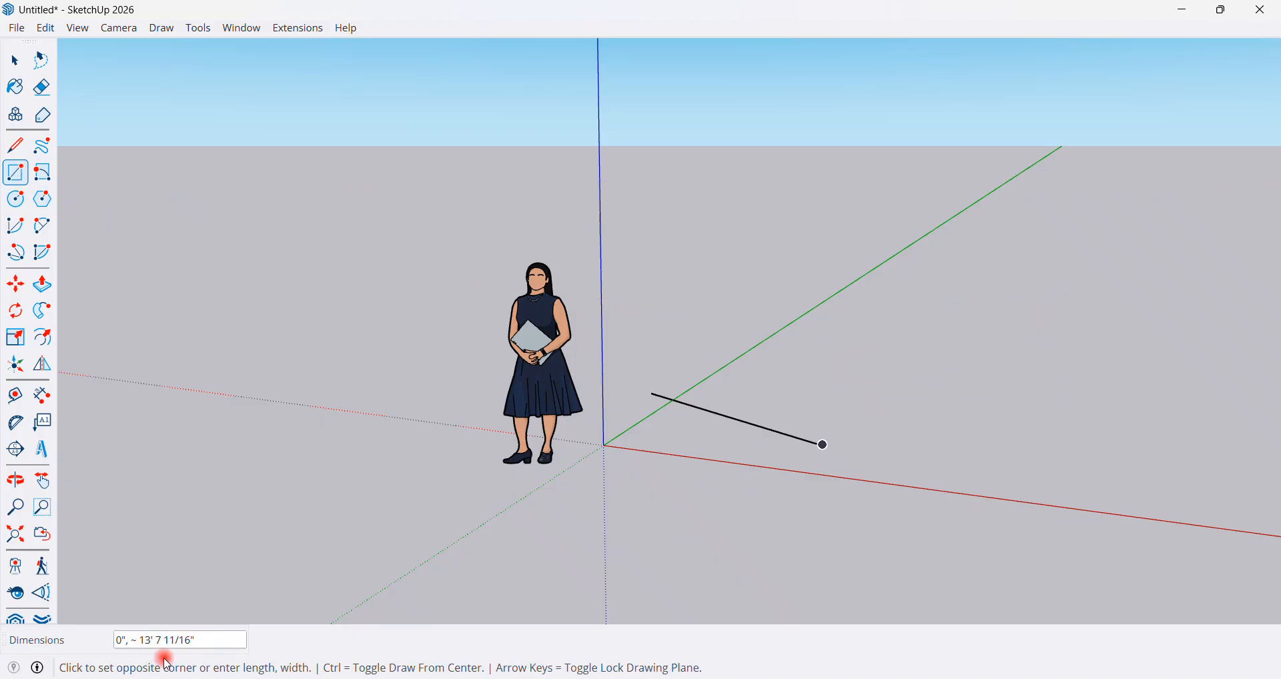
pyautogui.click(16, 173)
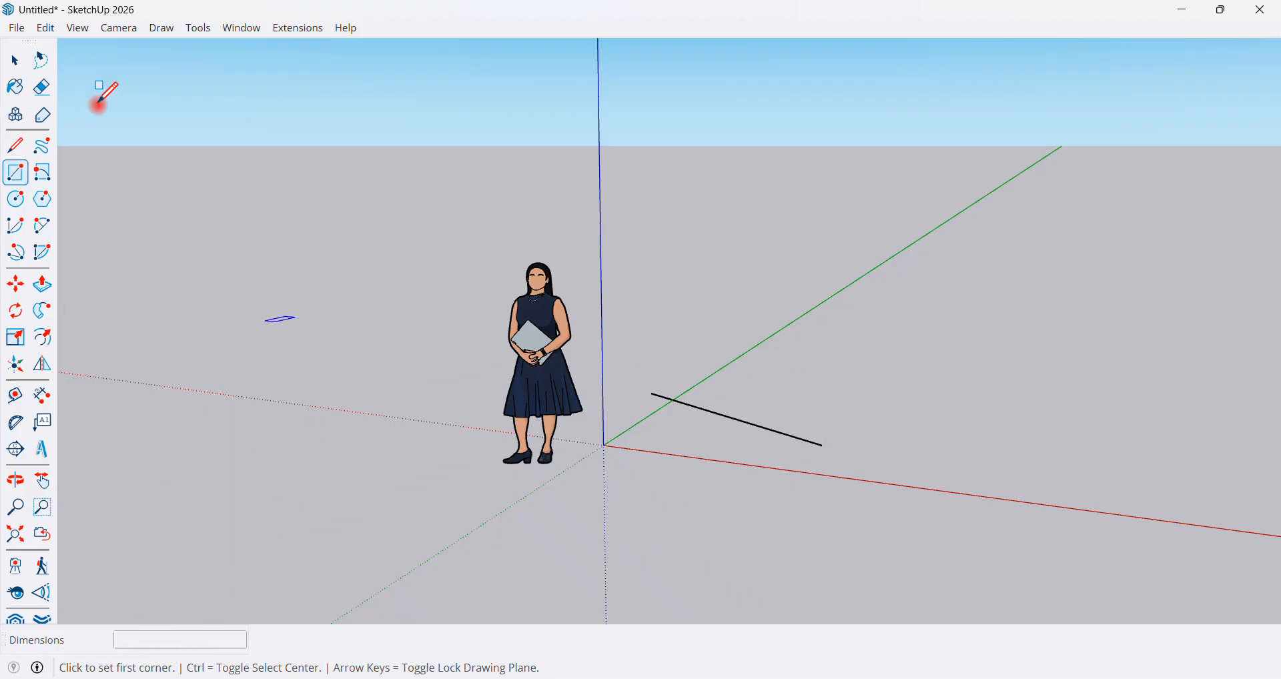
pyautogui.click(16, 61)
# Step: Display the Solid Tools toolbar
pyautogui.click(78, 28)
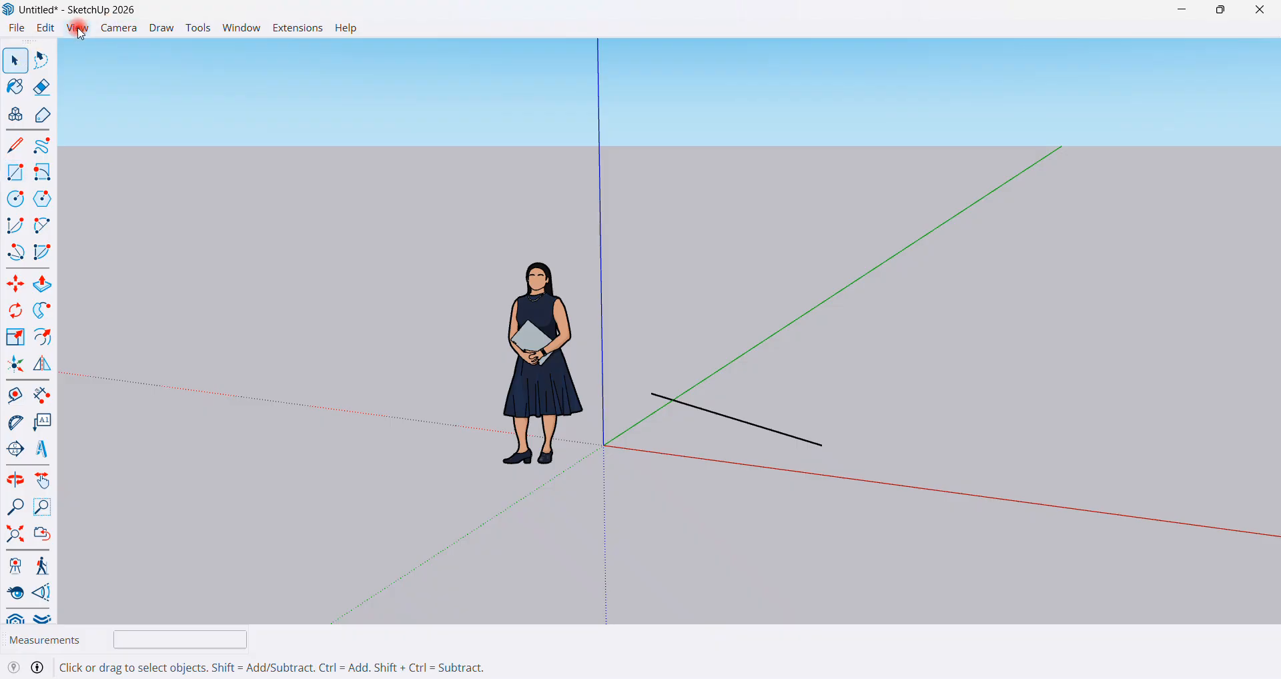
pyautogui.click(110, 48)
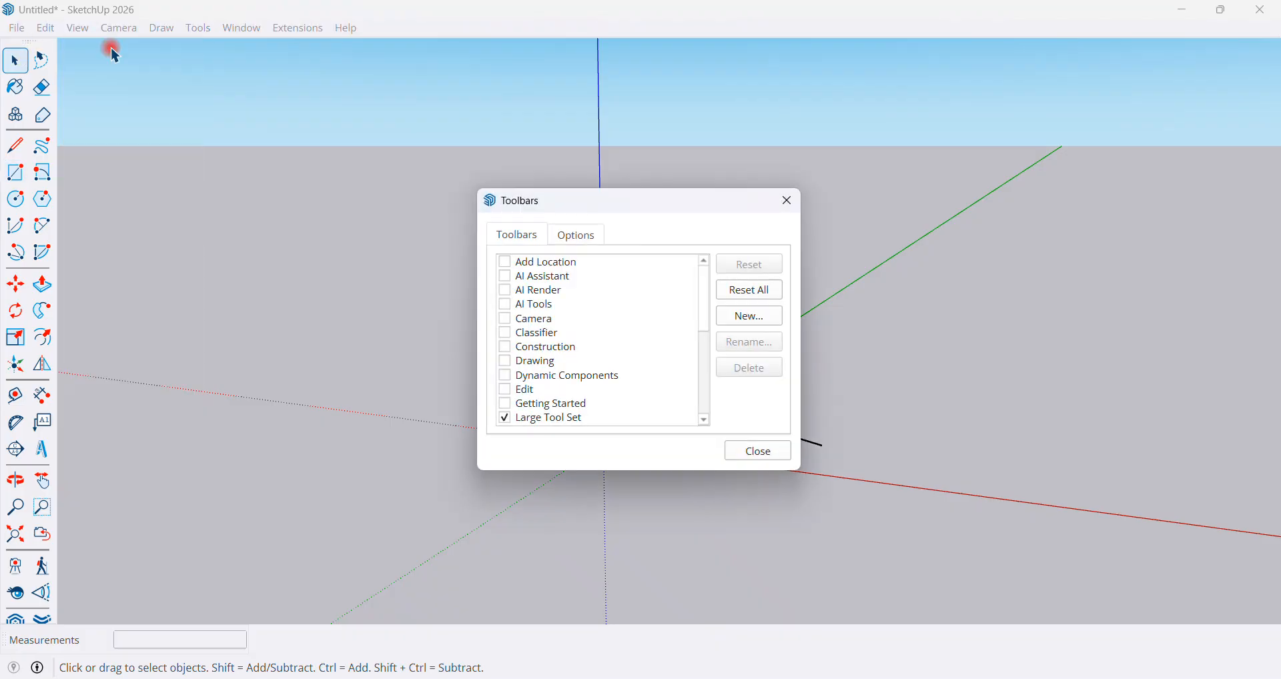
pyautogui.moveTo(703, 308)
pyautogui.mouseDown()
pyautogui.moveTo(701, 338)
pyautogui.moveTo(626, 358)
pyautogui.mouseUp()
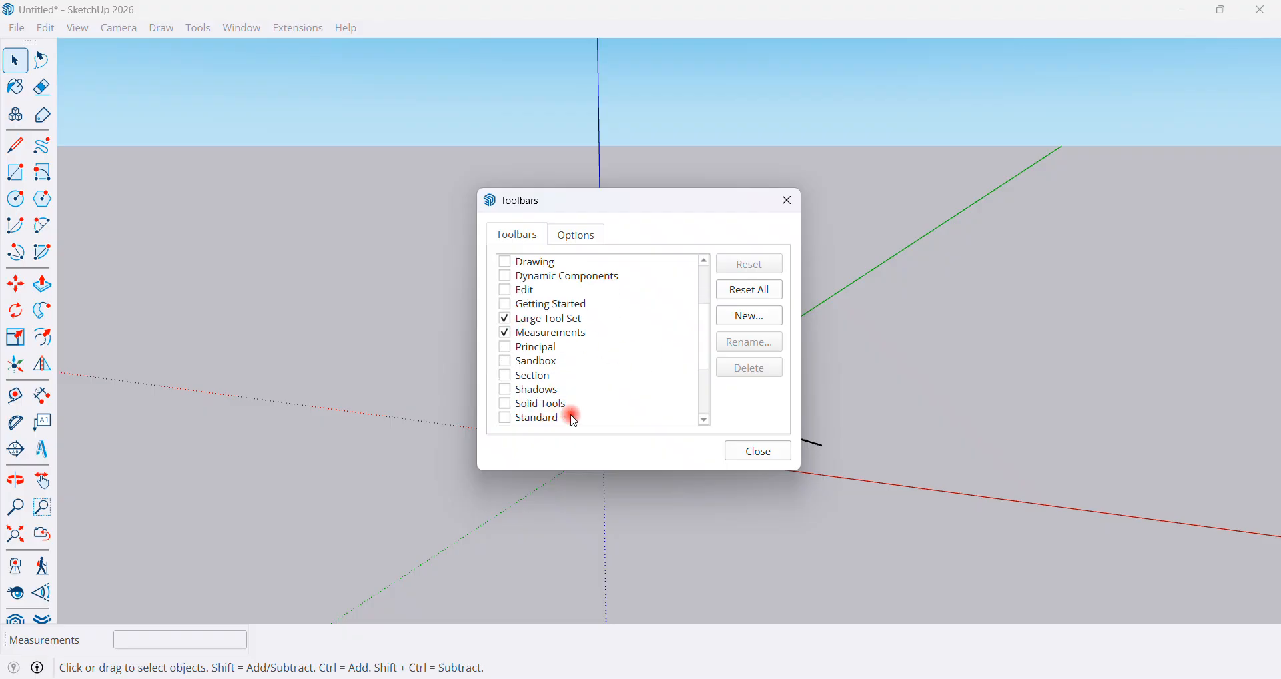
pyautogui.moveTo(710, 358); pyautogui.dragTo(709, 370)
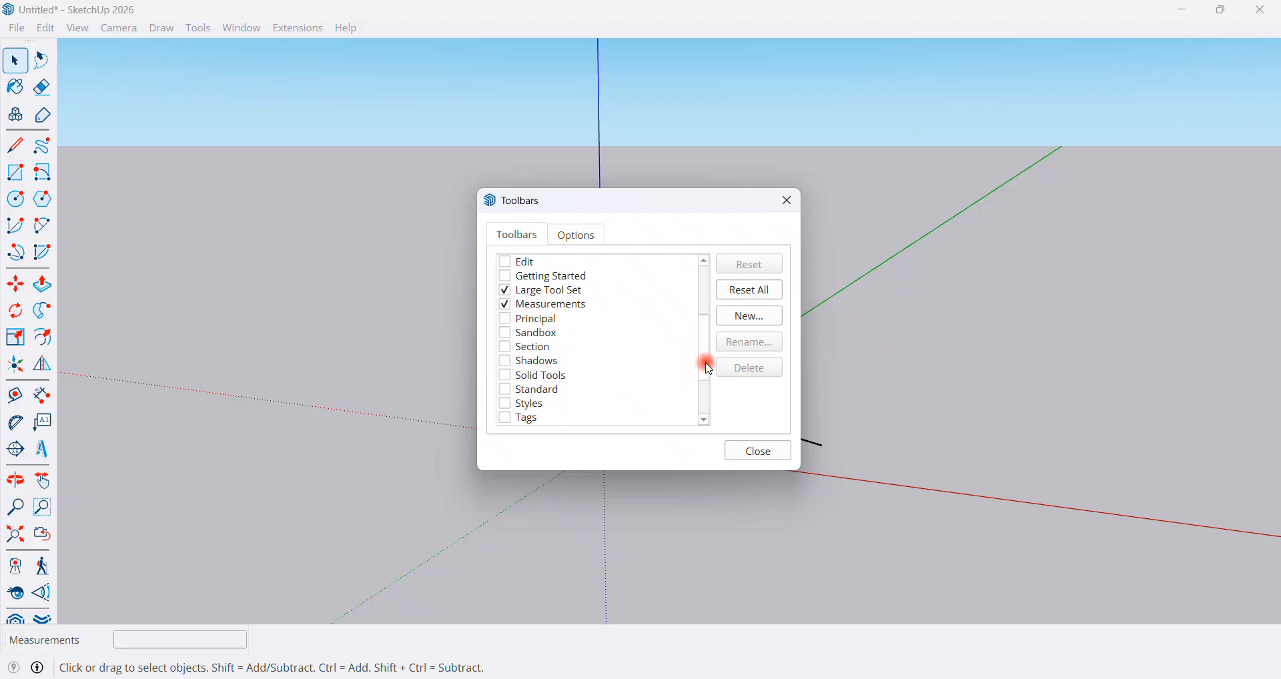
pyautogui.click(507, 381)
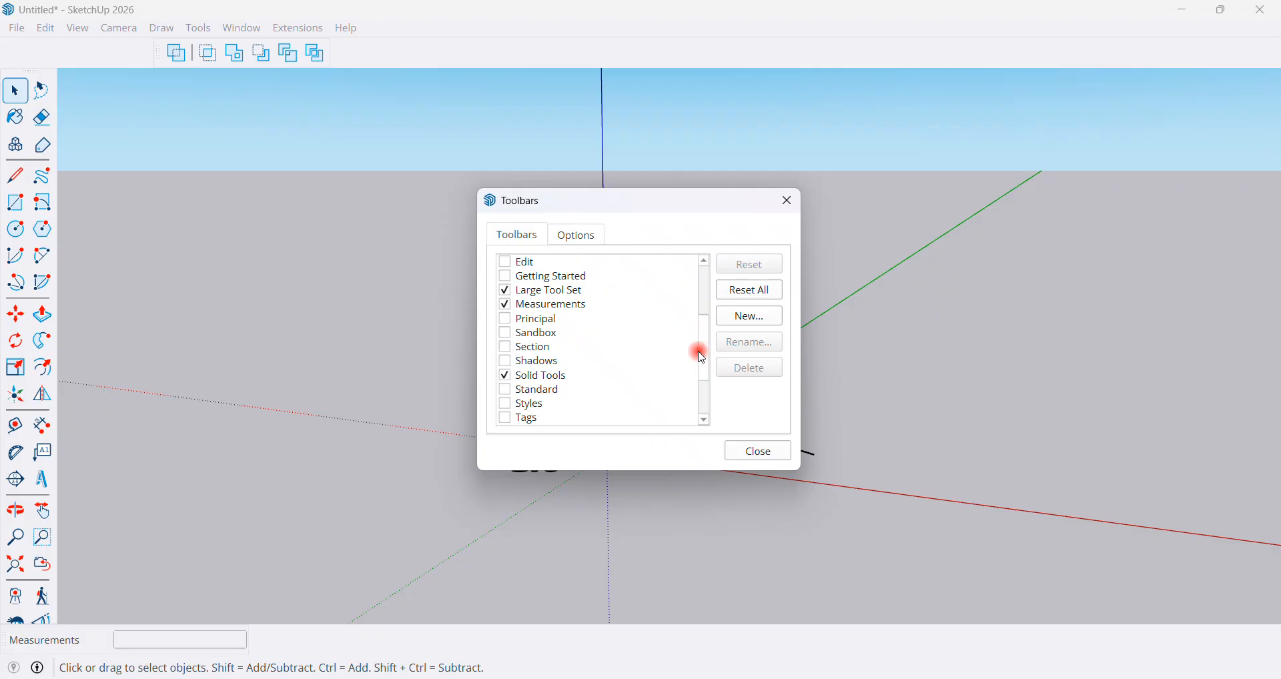
# Step: Display the Views toolbar, dock it beside the Solid Tools toolbar and close the toolbar list
pyautogui.moveTo(706, 359); pyautogui.dragTo(524, 378)
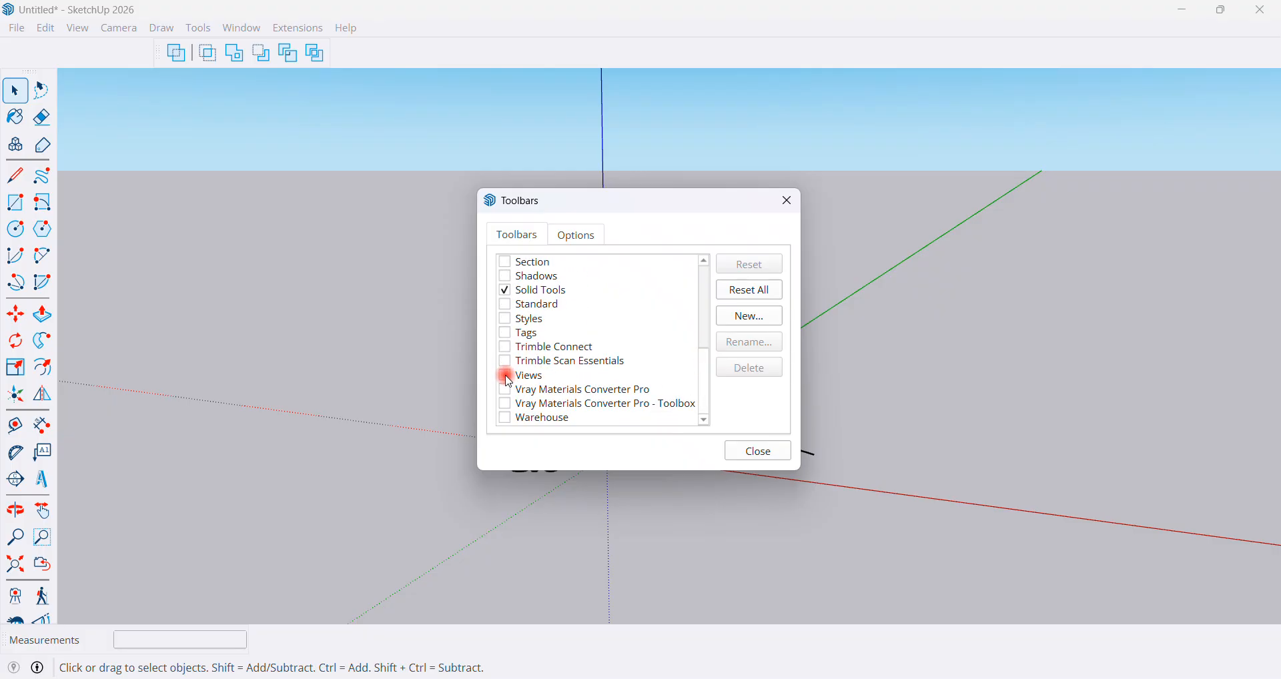
pyautogui.click(506, 377)
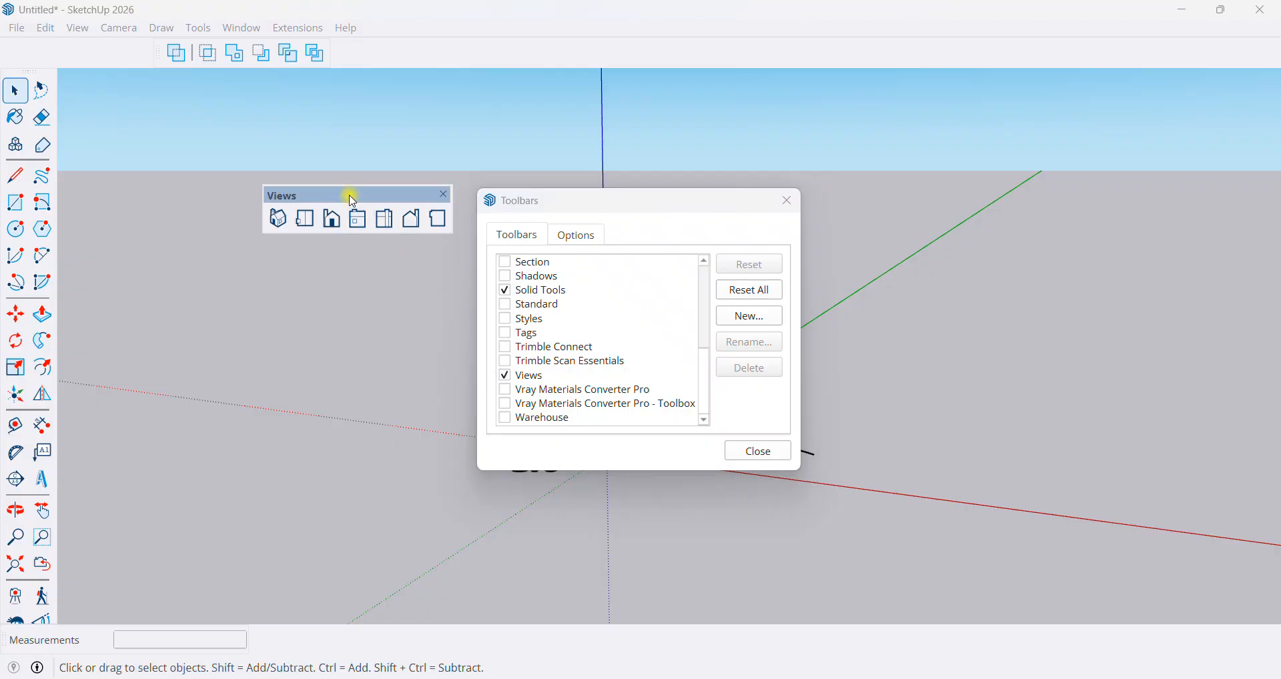
pyautogui.moveTo(353, 199); pyautogui.dragTo(429, 47)
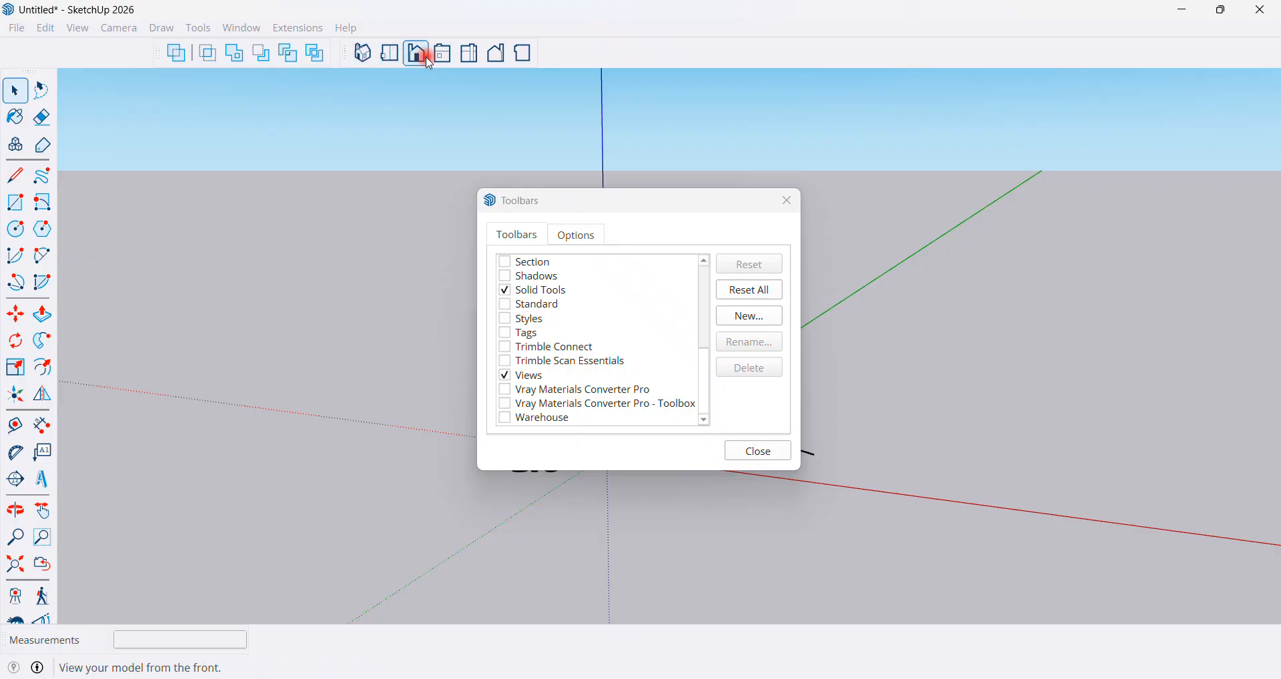
pyautogui.click(788, 201)
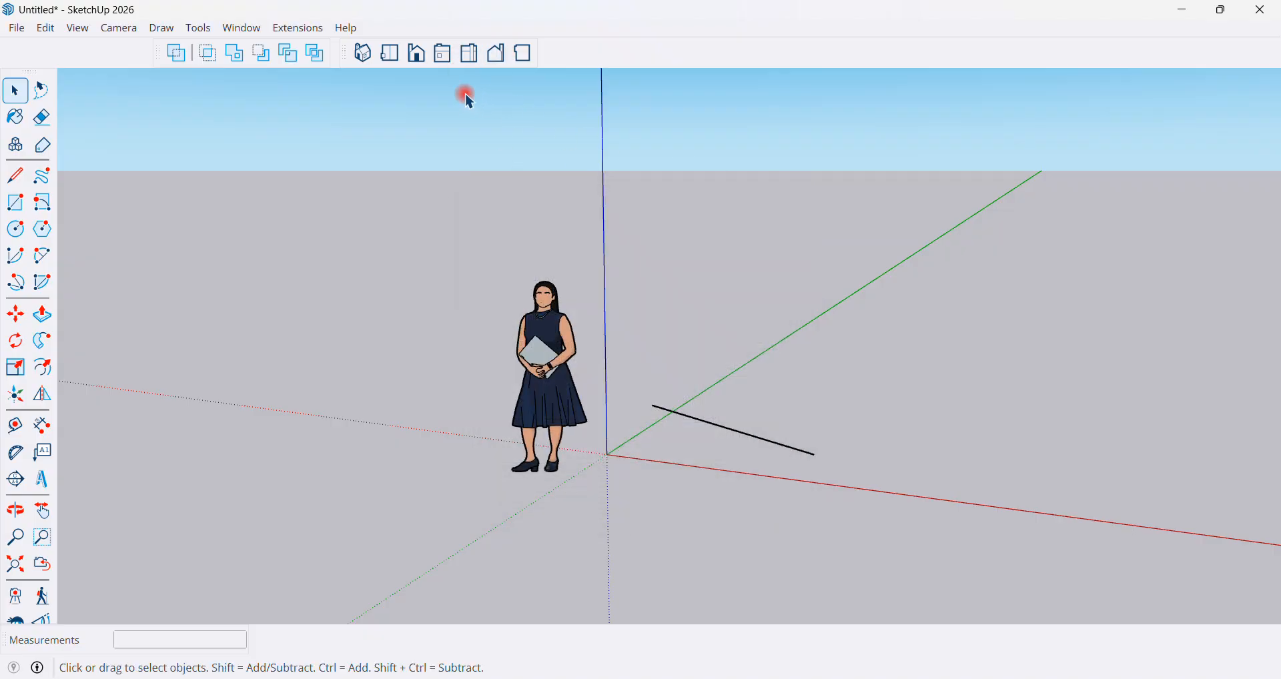
# Step: View the model from the Top, Front, Top again, Left and Back standard views
pyautogui.click(392, 55)
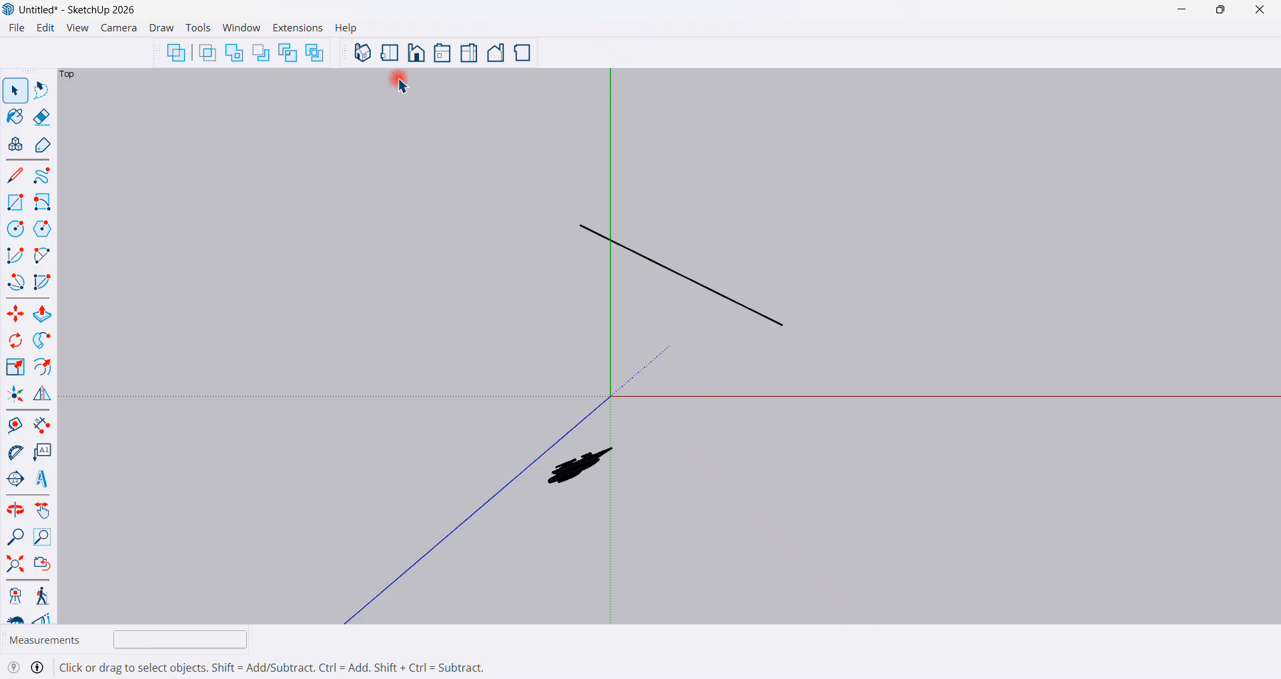
pyautogui.click(416, 54)
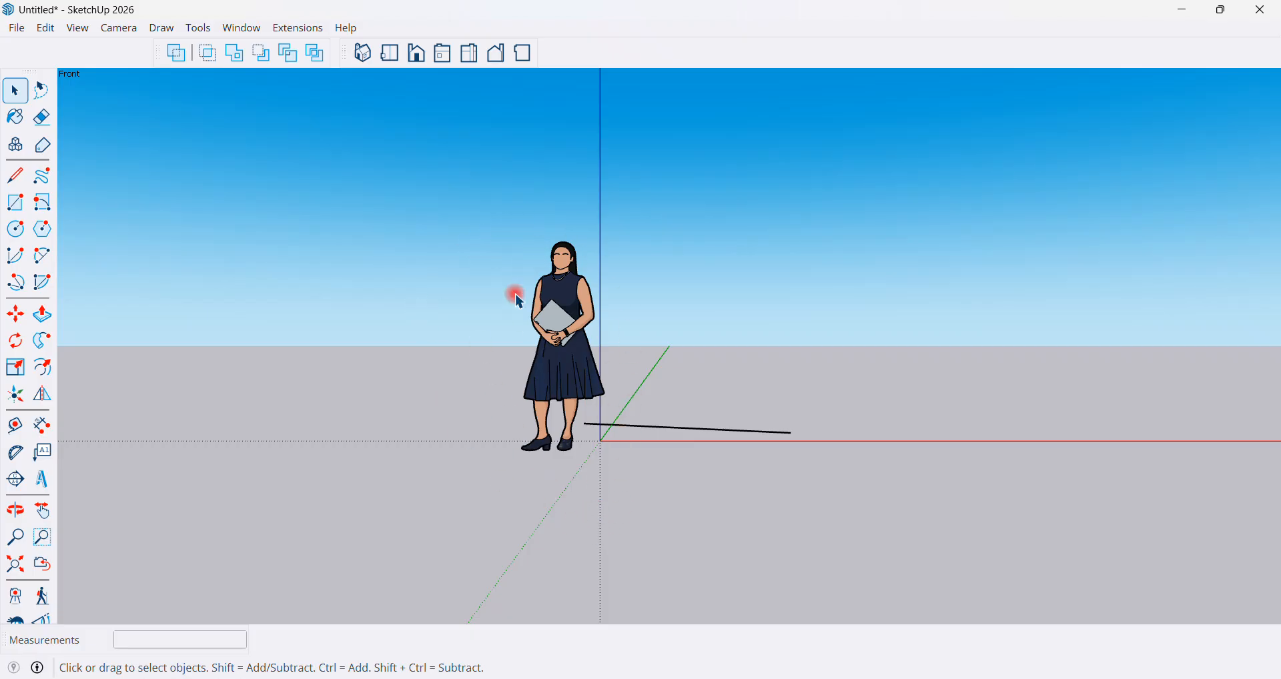
pyautogui.click(394, 62)
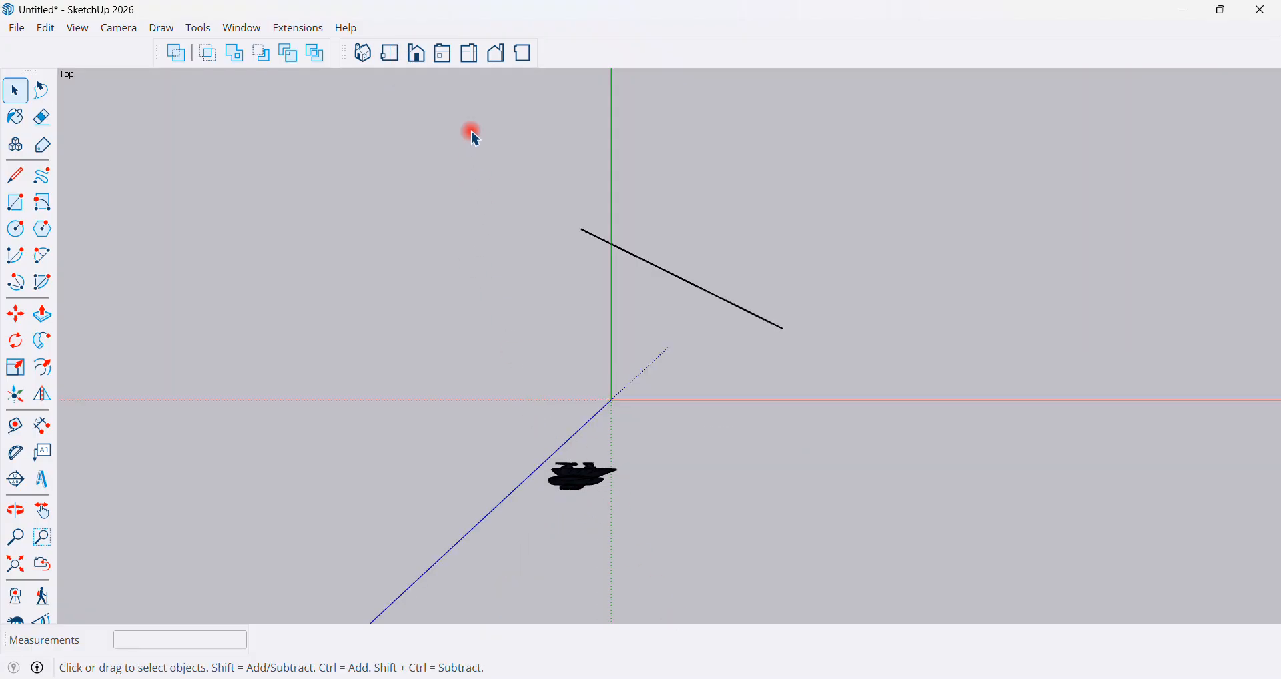
pyautogui.click(470, 53)
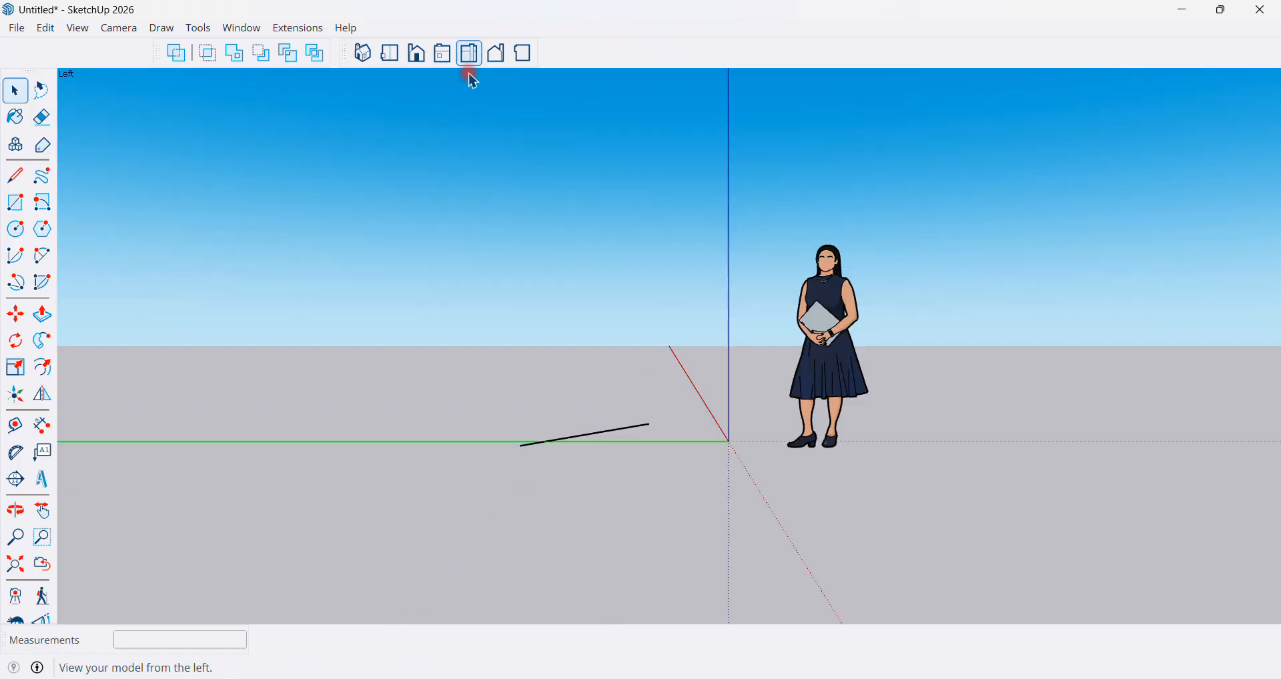
pyautogui.click(496, 53)
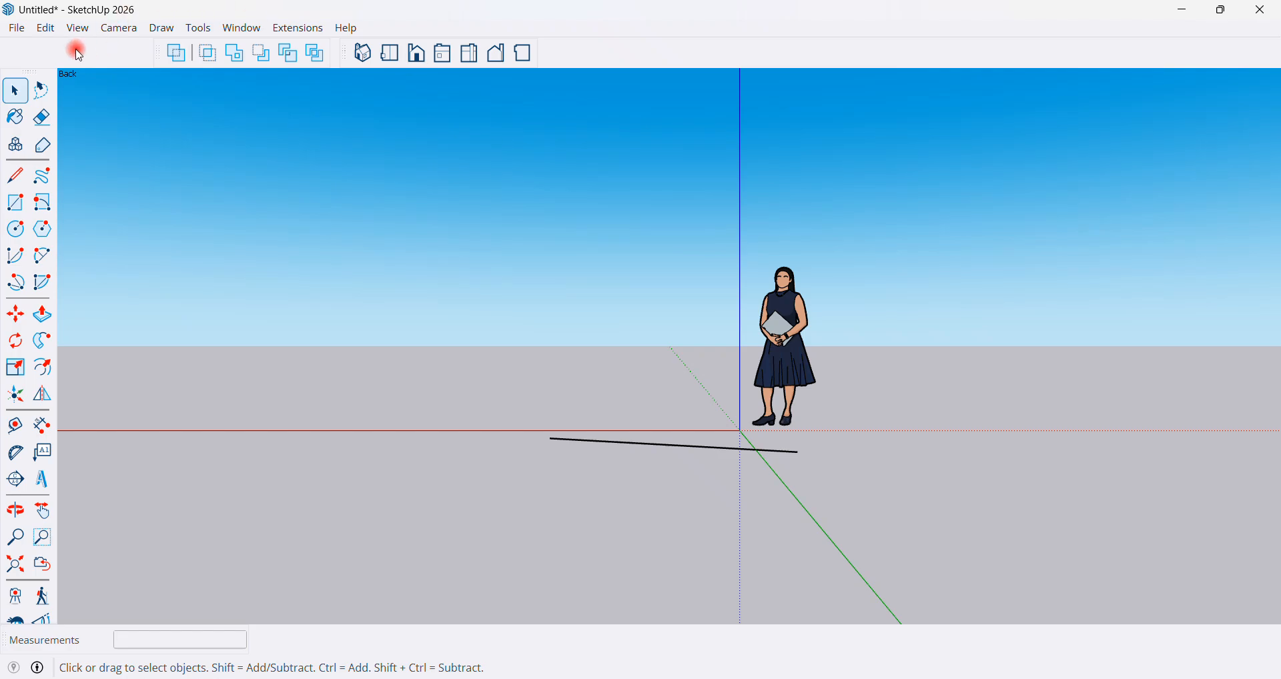
# Step: Preview the Vray Materials Converter Pro and Vray Materials Converter Pro - Toolbox toolbars, hide both again and close the toolbar list
pyautogui.click(51, 31)
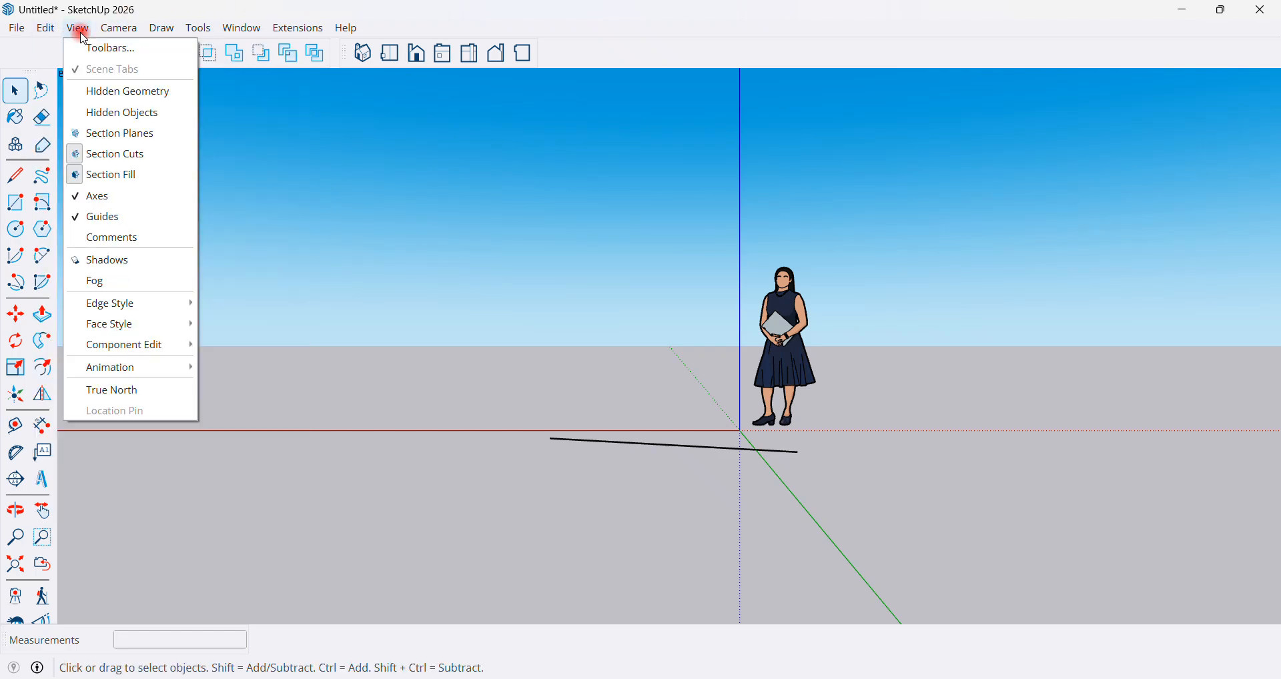
pyautogui.click(91, 47)
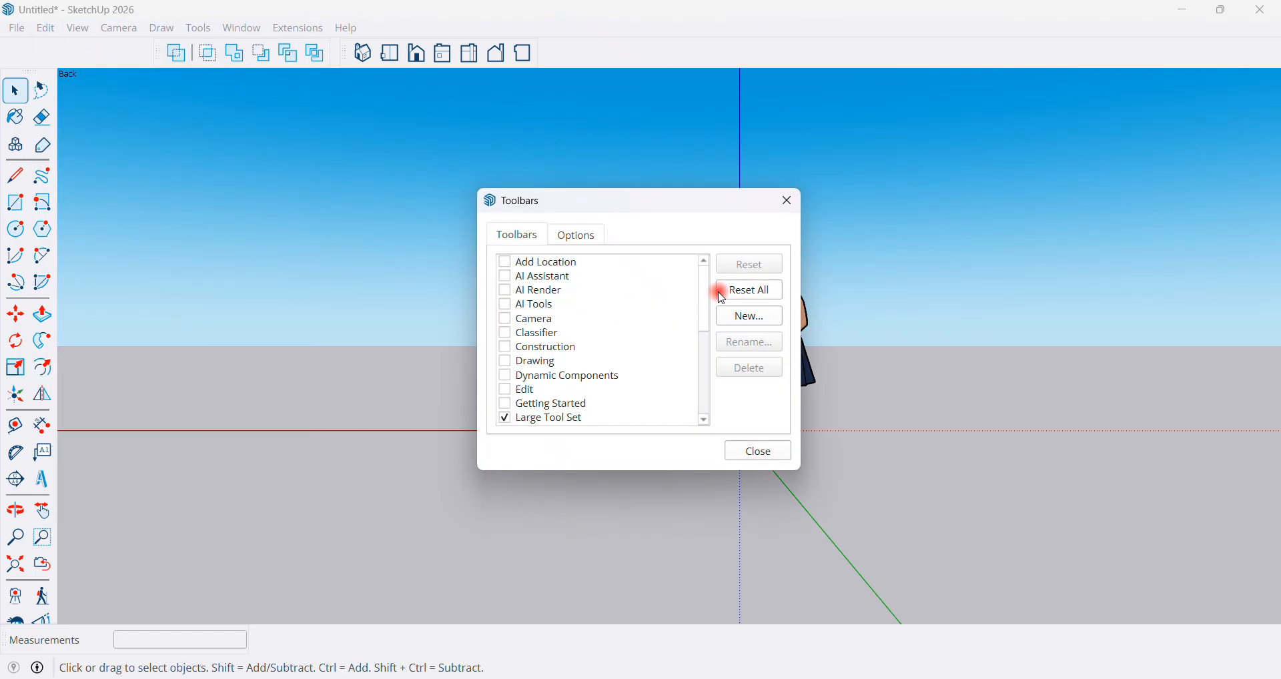
pyautogui.moveTo(709, 305); pyautogui.dragTo(713, 394)
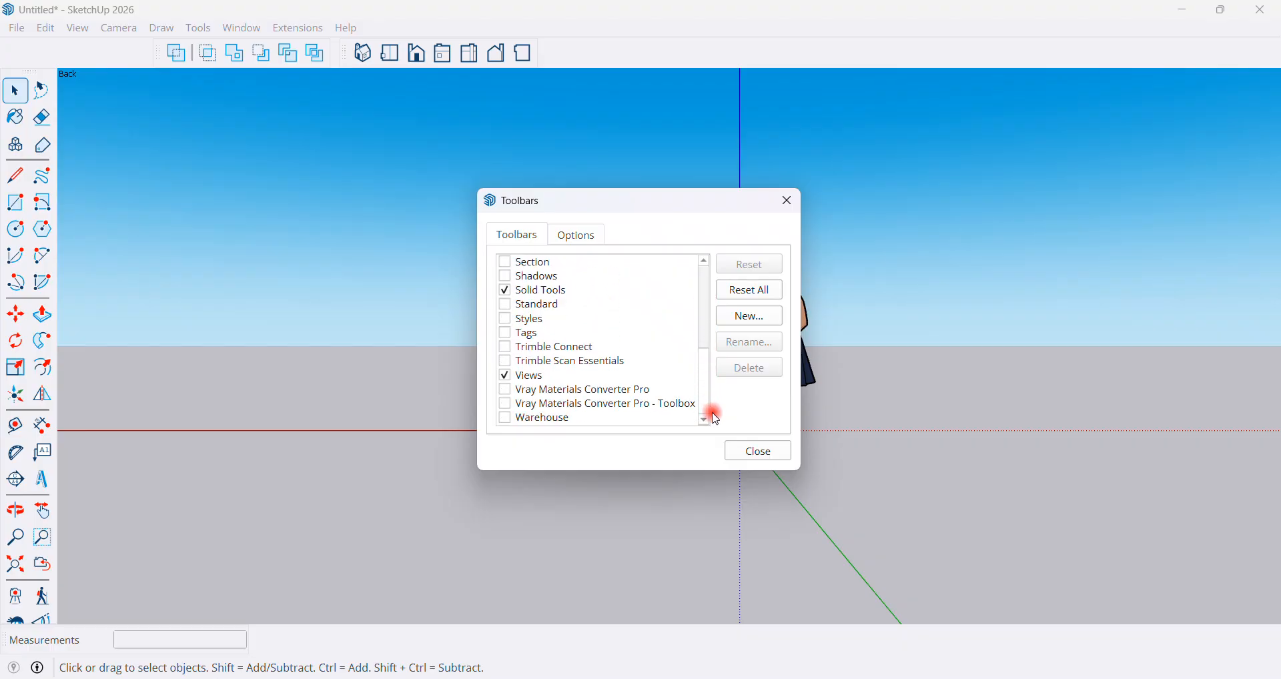
pyautogui.click(508, 393)
pyautogui.click(506, 405)
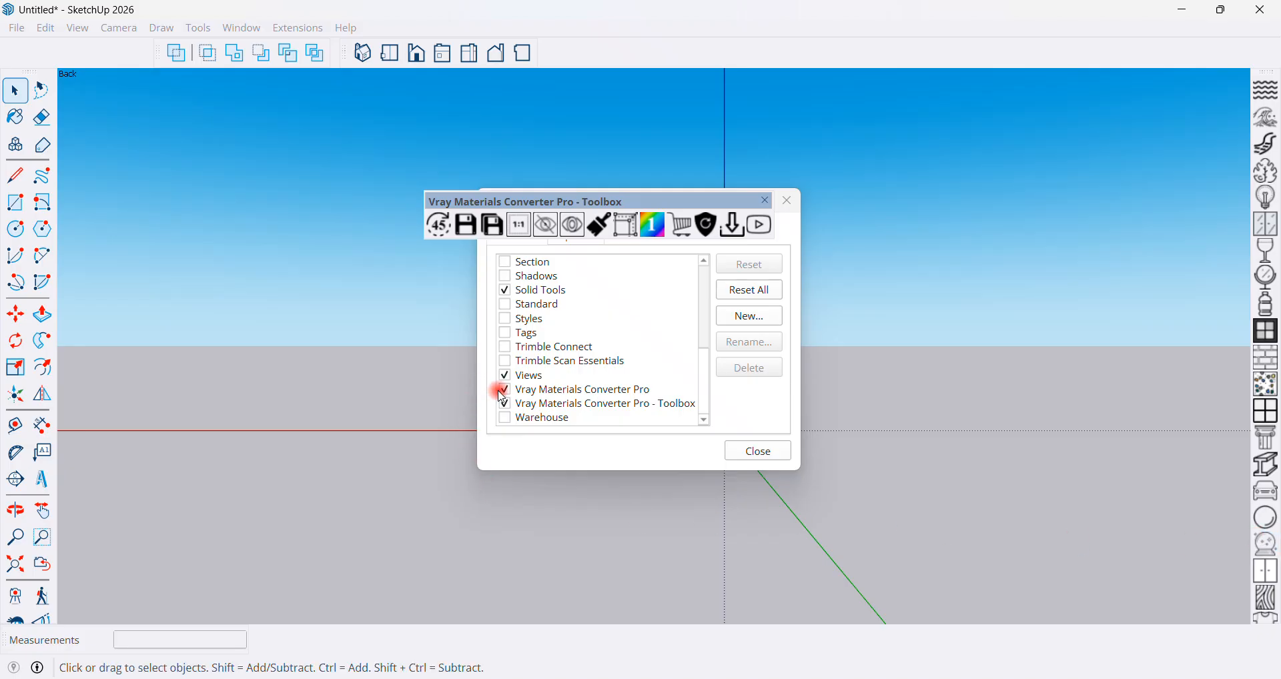
pyautogui.click(505, 391)
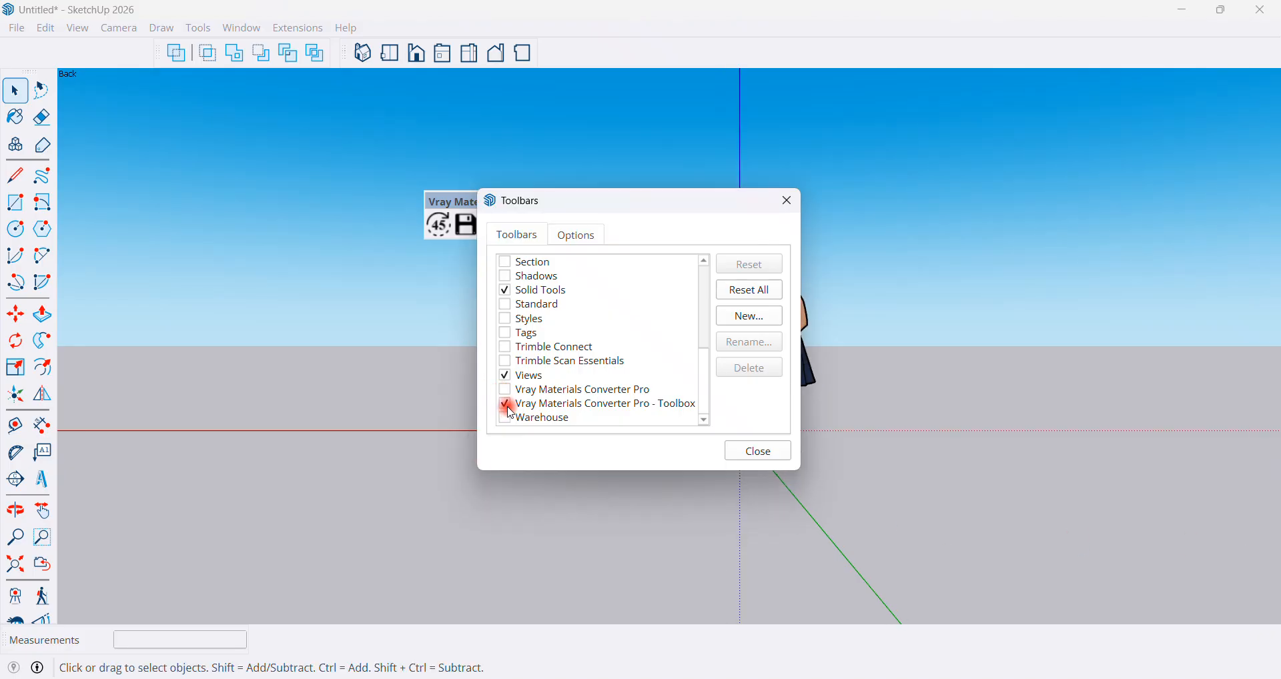
pyautogui.click(510, 411)
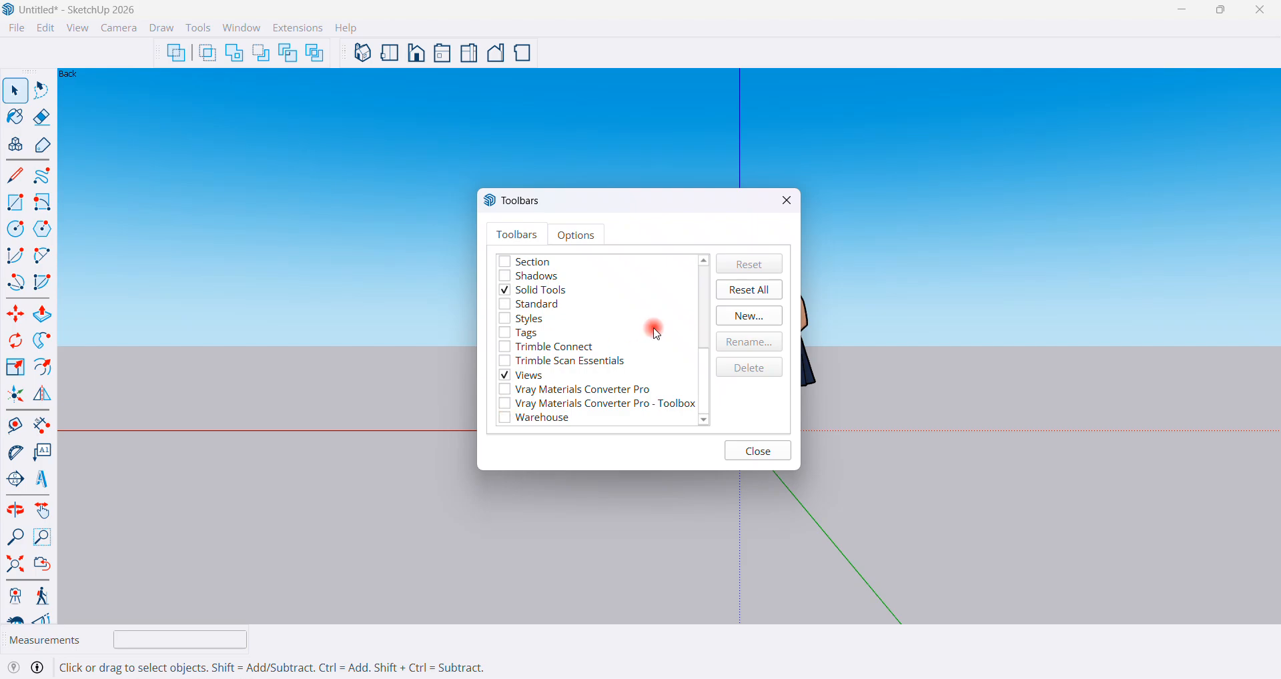
pyautogui.moveTo(708, 364); pyautogui.dragTo(714, 327)
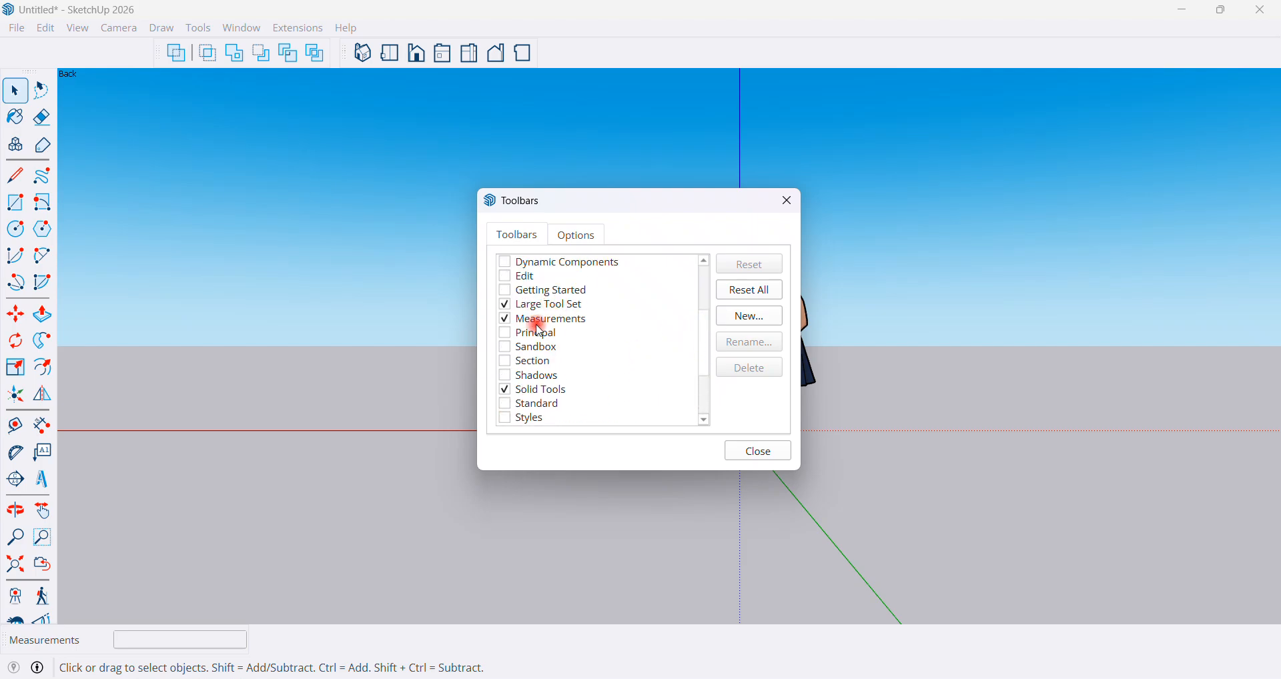
pyautogui.scroll(-2, 706, 370)
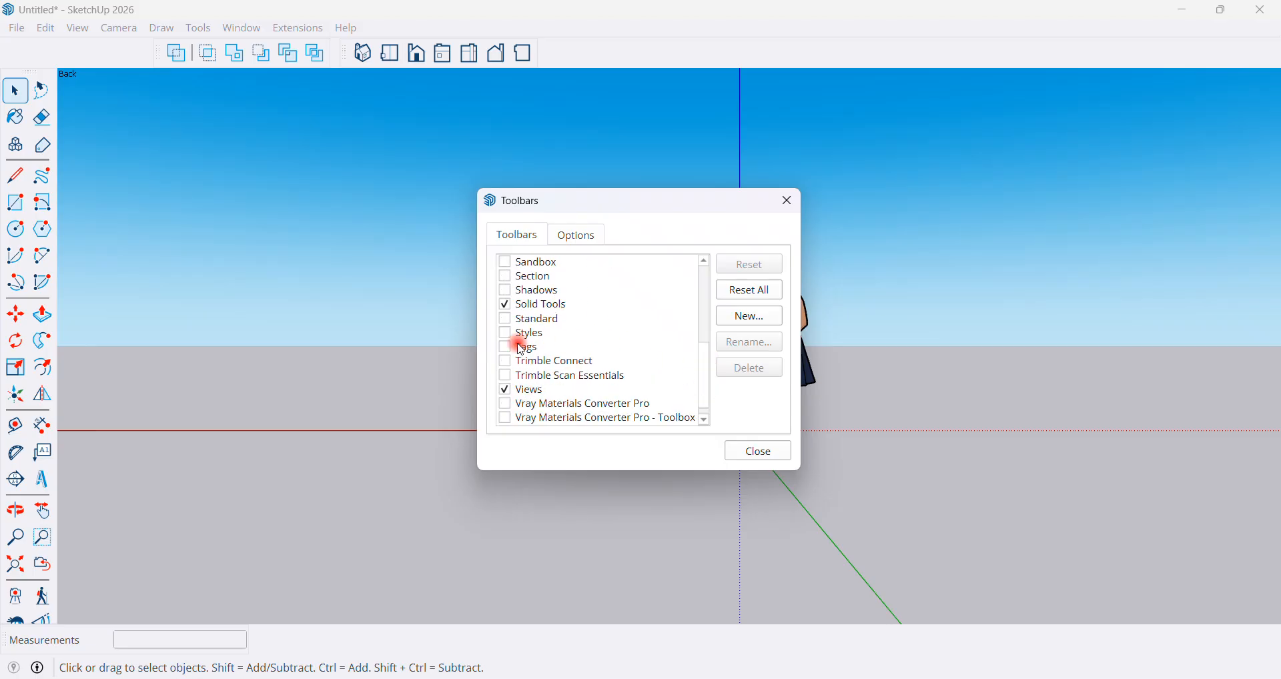
pyautogui.click(781, 459)
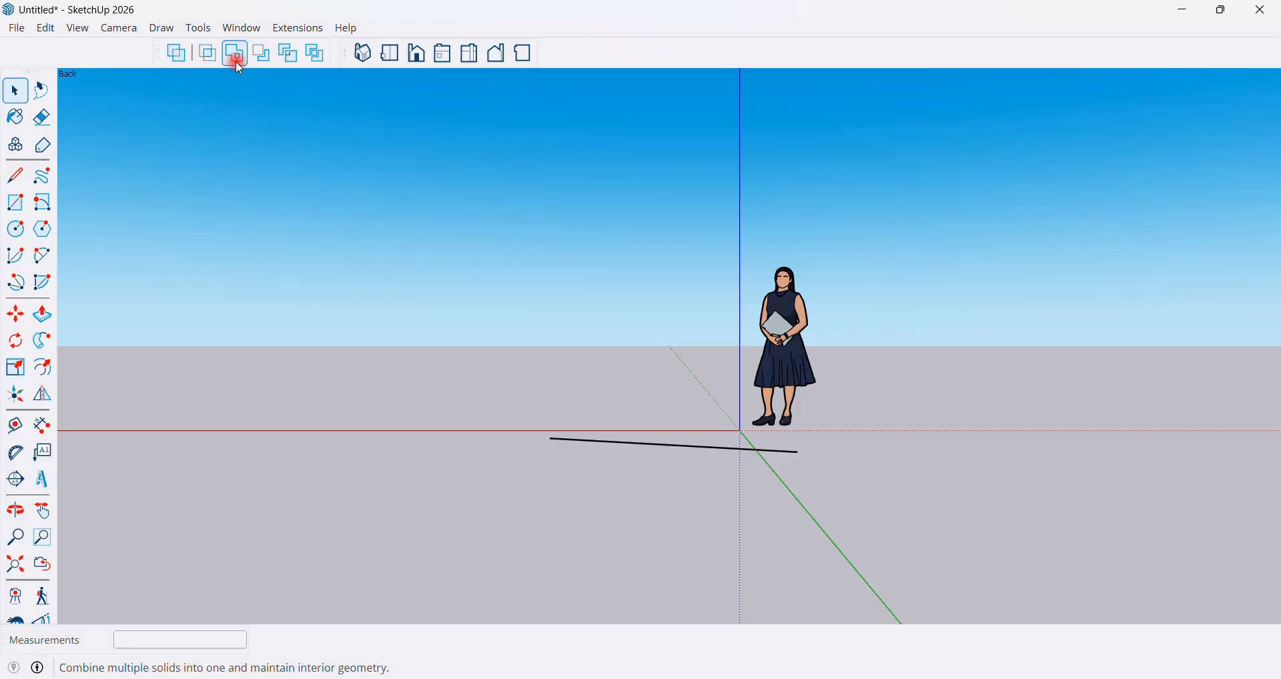
# Step: Show the Default Tray beside the drawing area
pyautogui.click(257, 30)
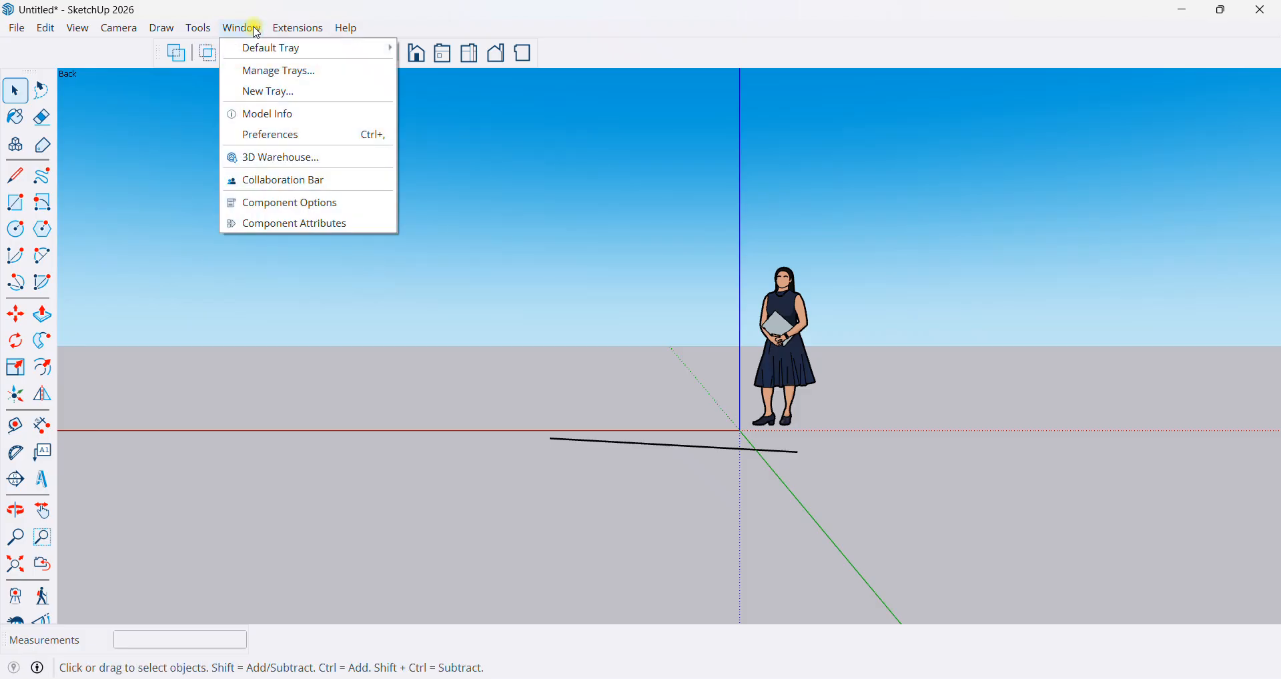
pyautogui.moveTo(255, 47)
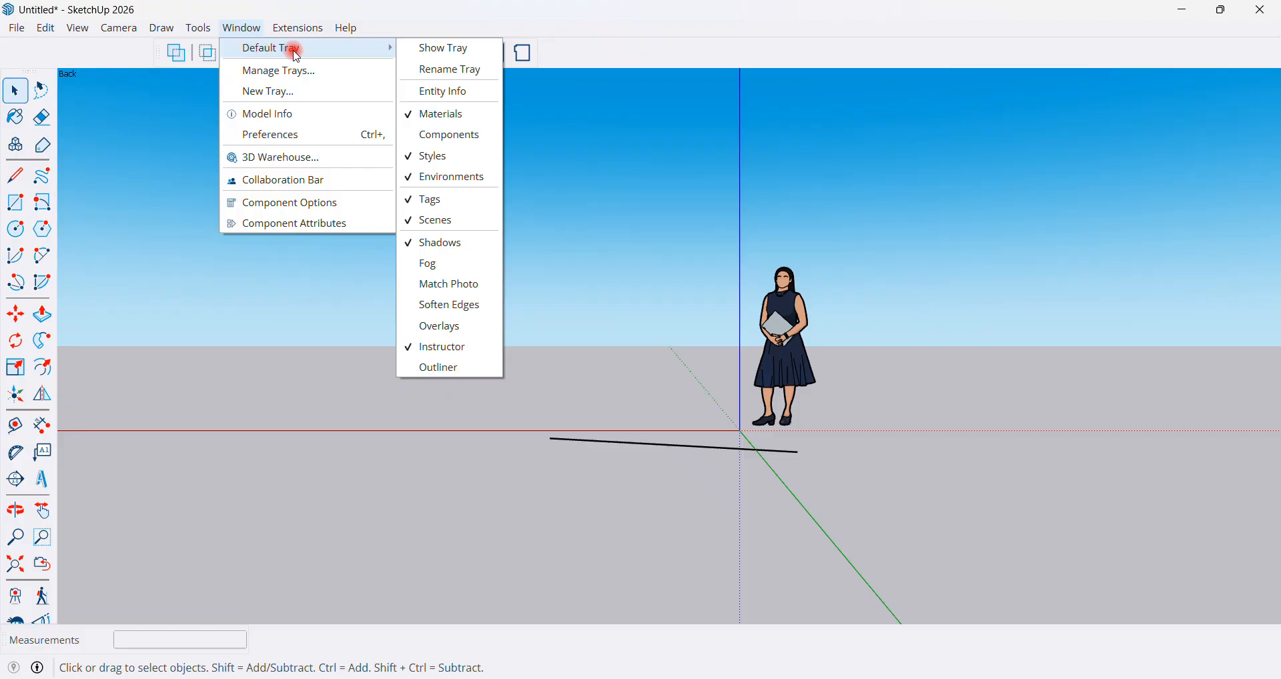
pyautogui.click(465, 49)
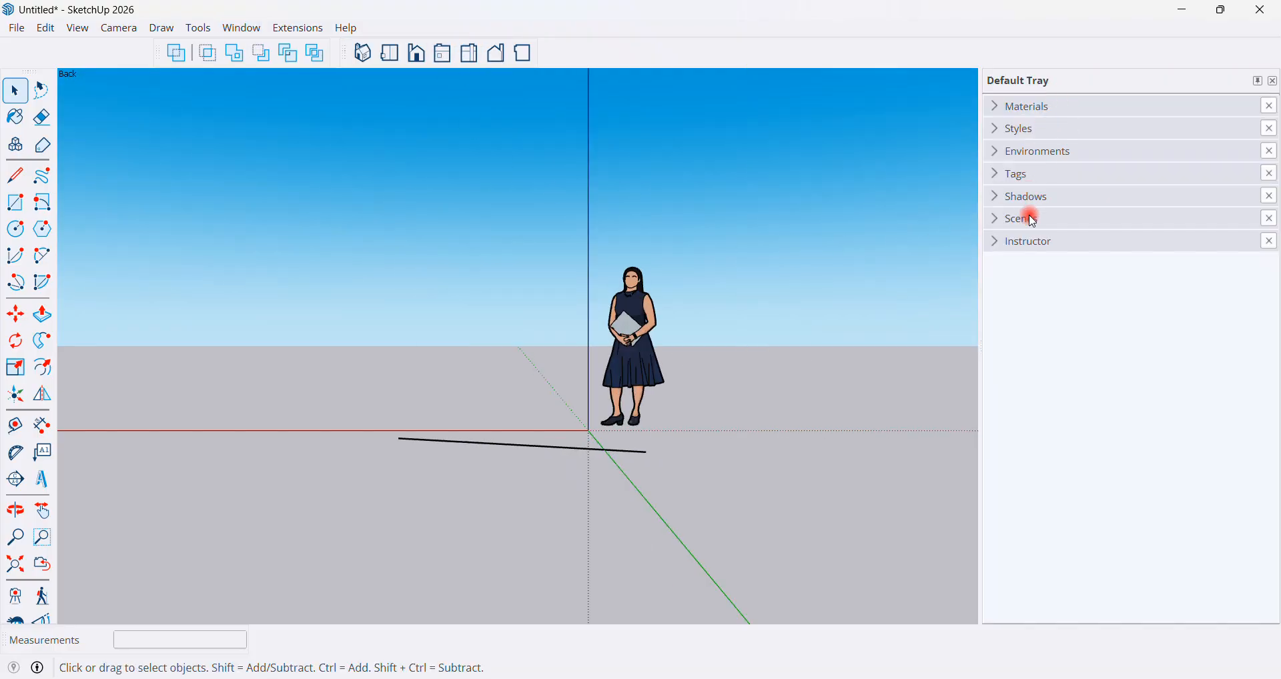
# Step: Expand the Instructor section of the Default Tray and start a circle to read the Circle tool's instructions
pyautogui.click(996, 245)
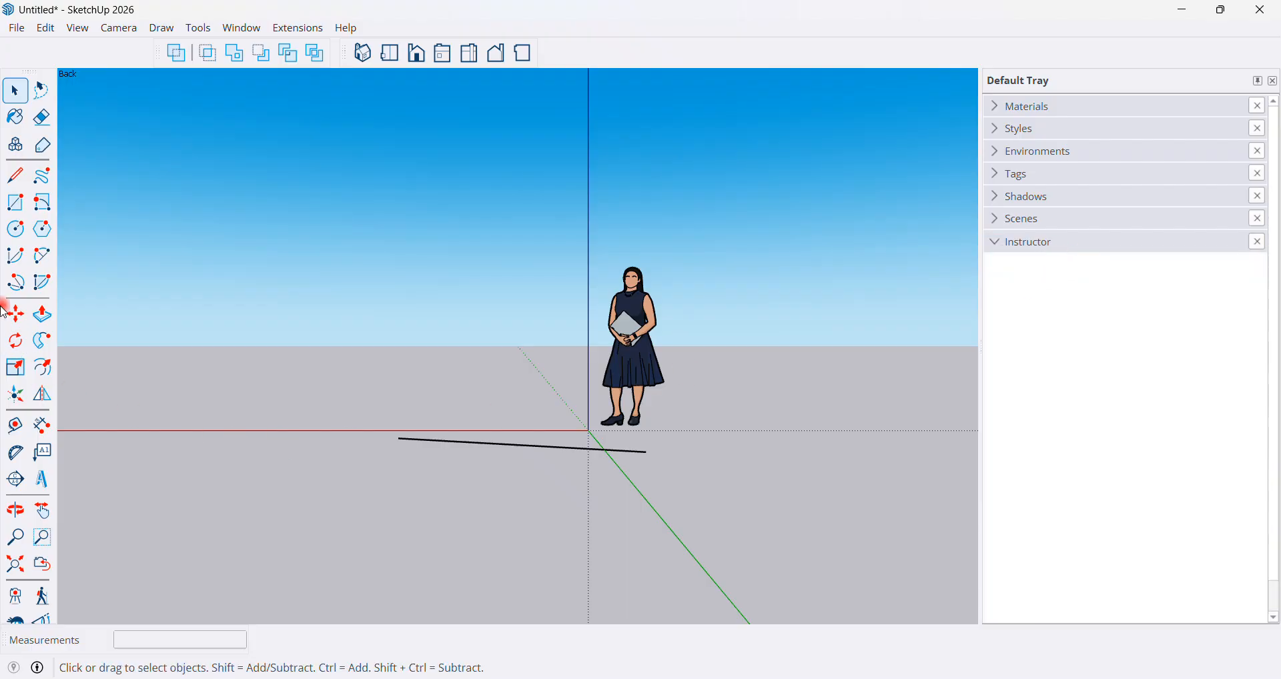
pyautogui.click(18, 234)
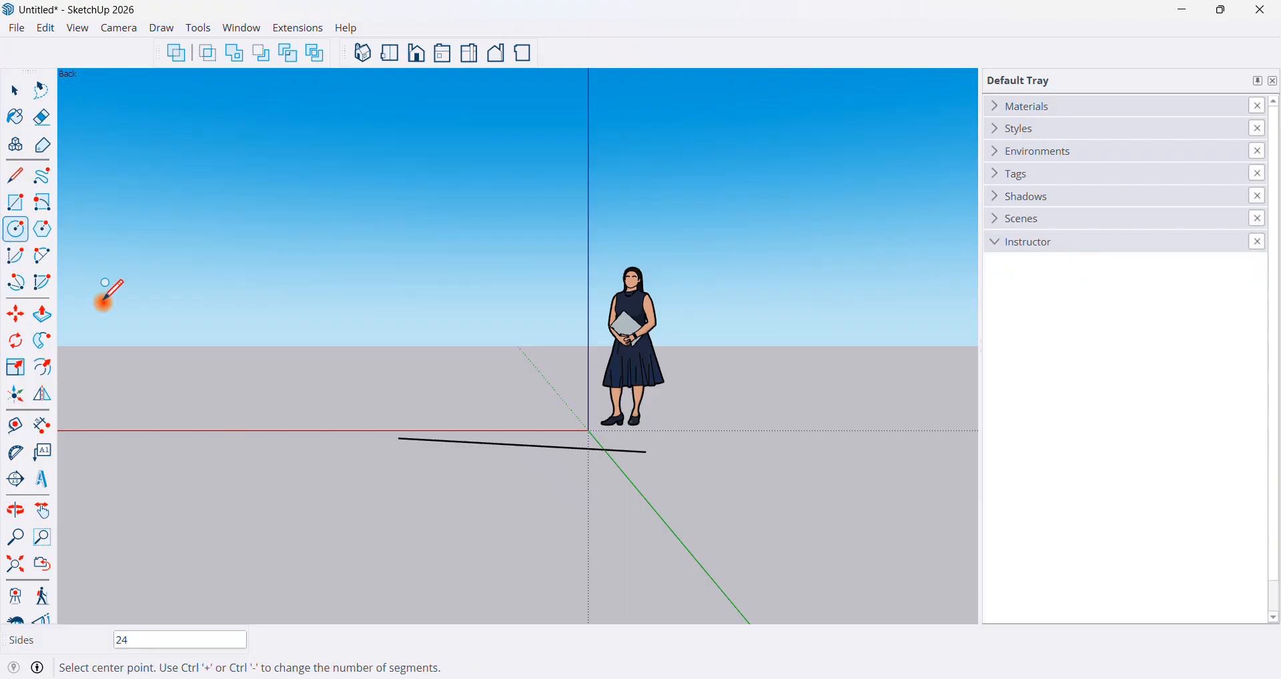
pyautogui.click(736, 439)
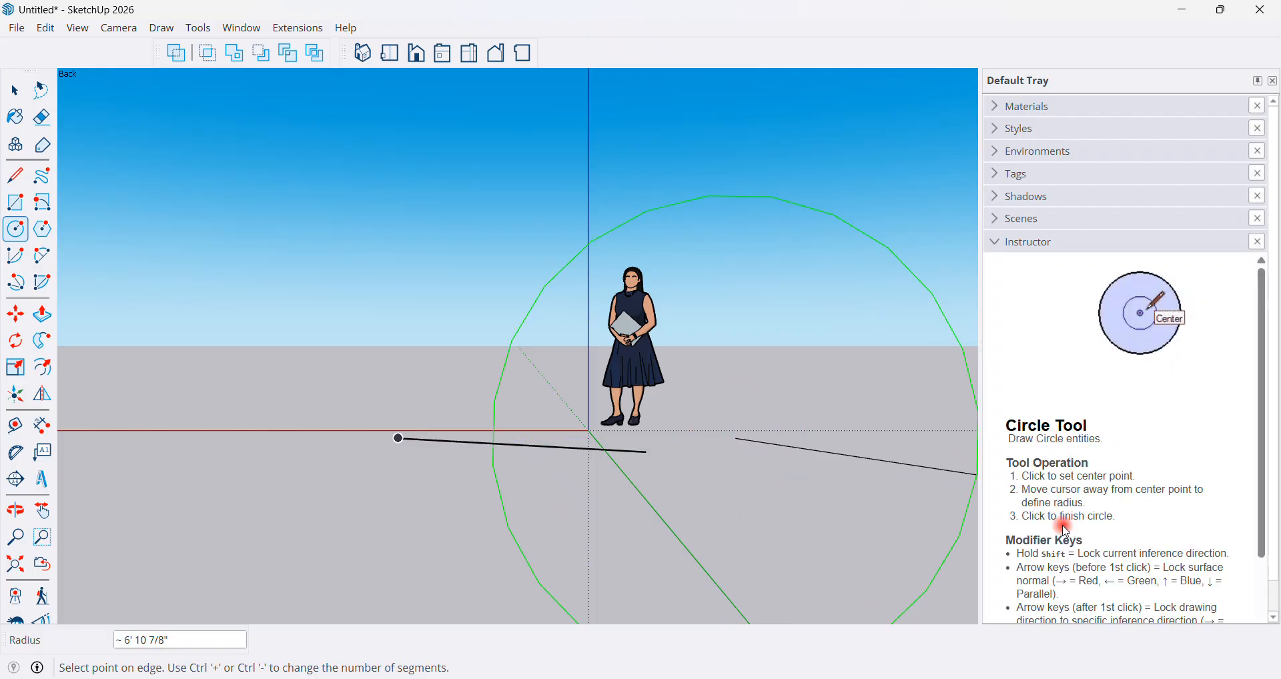
# Step: Read the Circle tool's modifier keys and tips in the Instructor and abandon the unfinished circle
pyautogui.scroll(-3, 1066, 559)
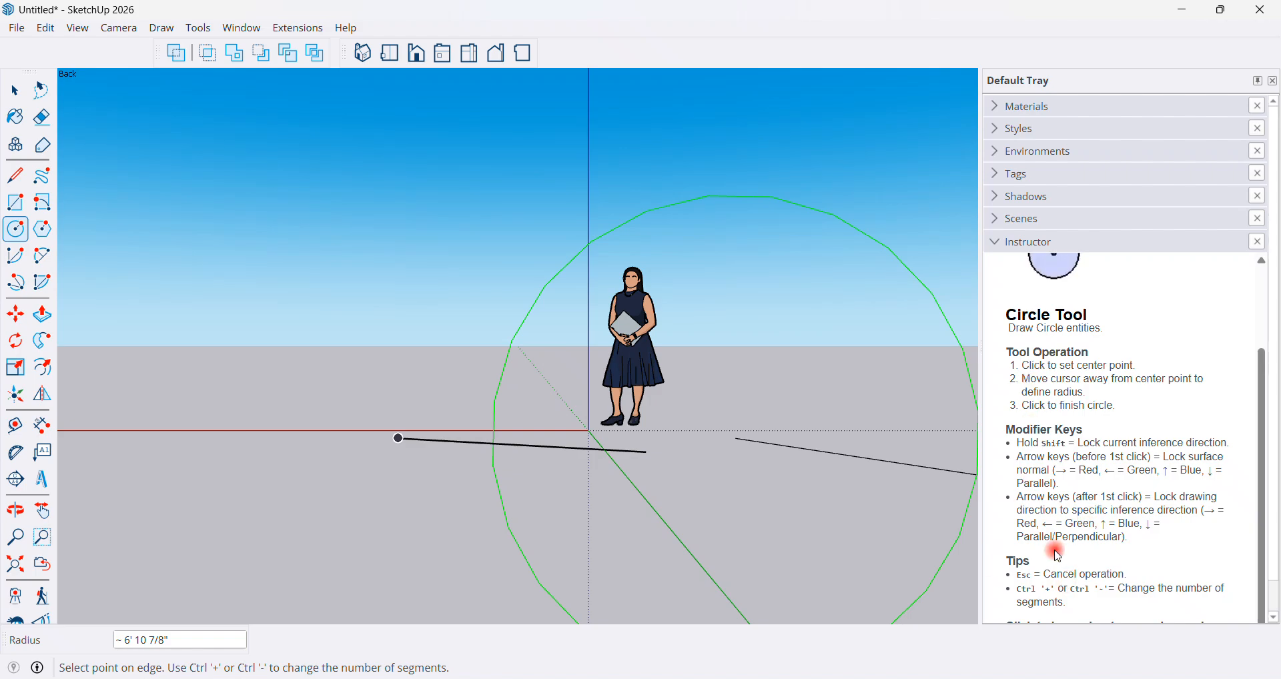
pyautogui.click(14, 91)
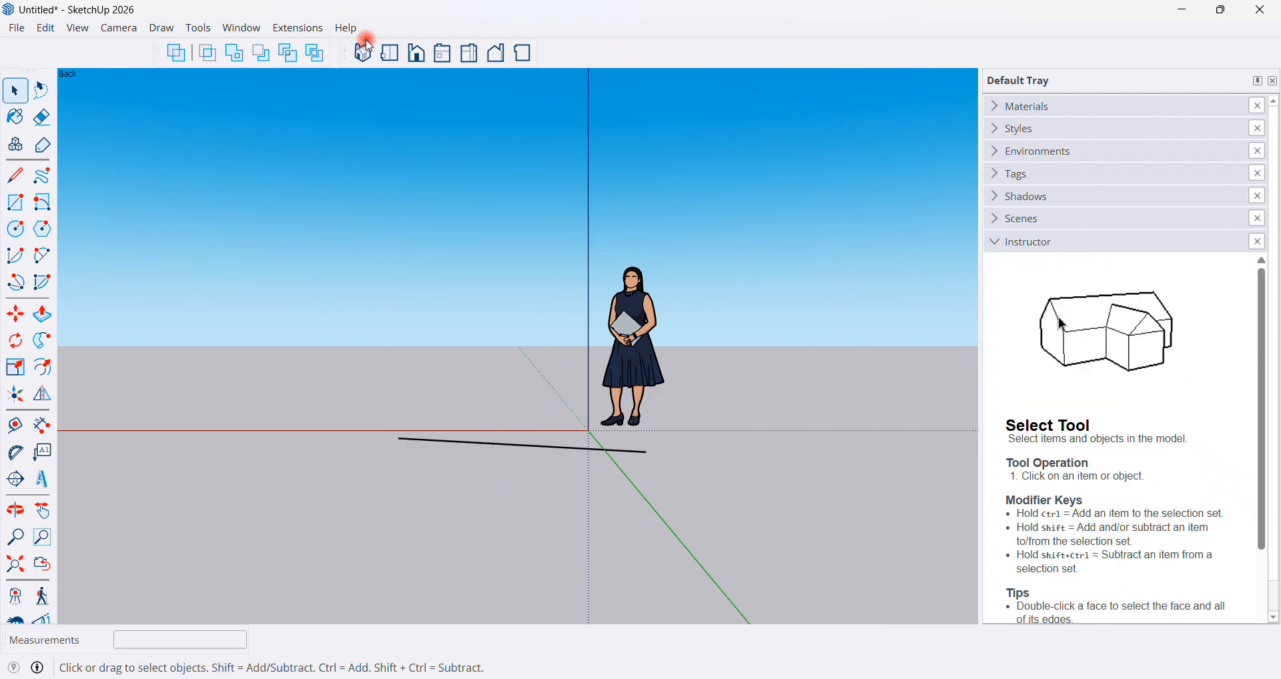
# Step: Switch to the Iso view and start a rectangle to read the Rectangle tool's instructions, then abandon the rectangle
pyautogui.click(368, 45)
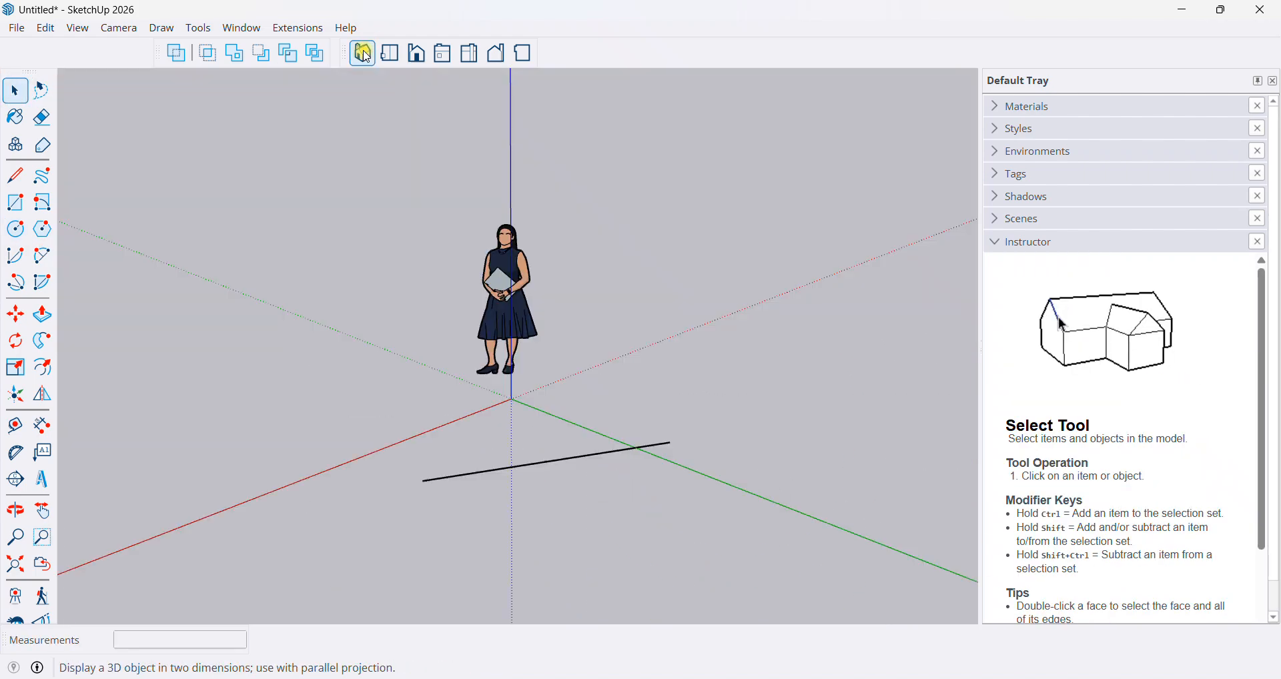
pyautogui.click(15, 202)
pyautogui.click(632, 390)
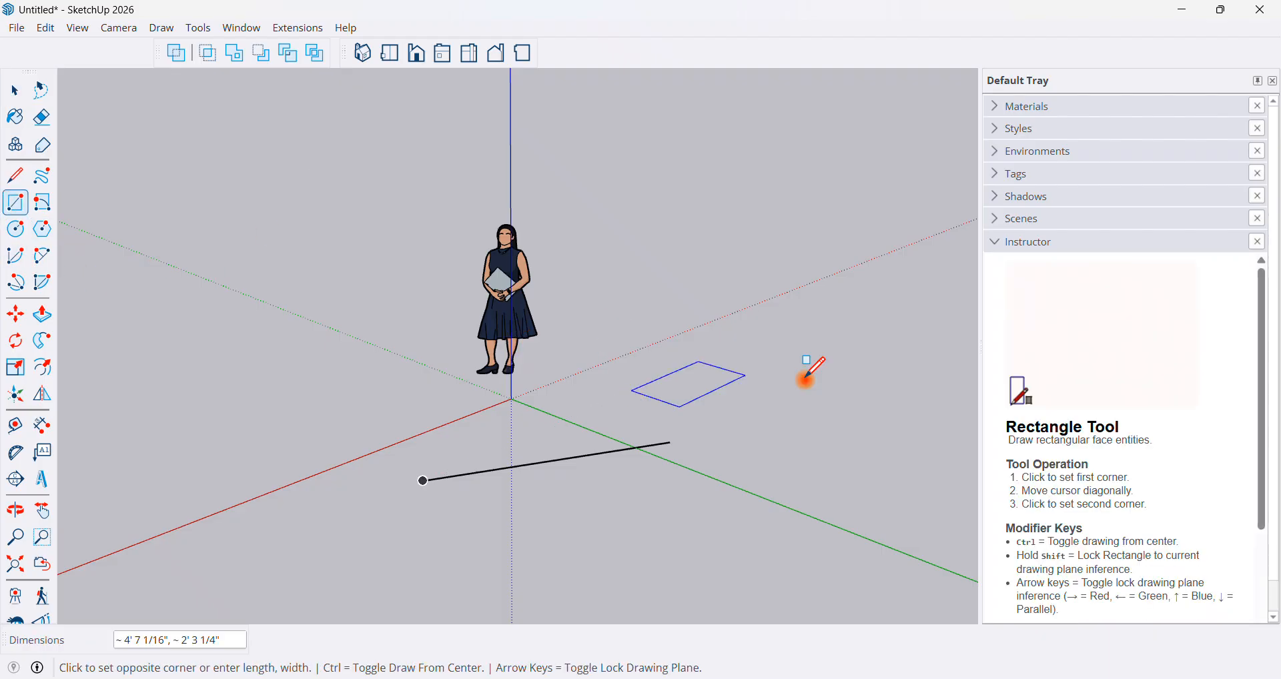
pyautogui.scroll(-1, 1081, 452)
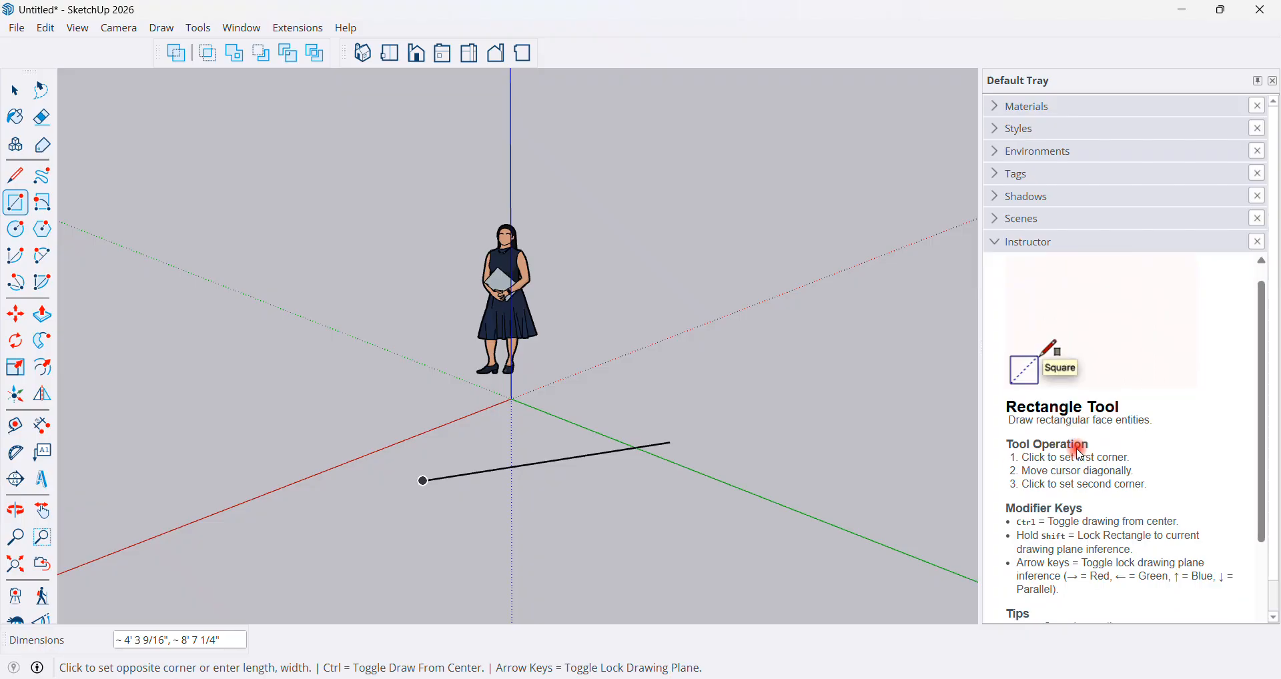
pyautogui.scroll(-3, 1081, 453)
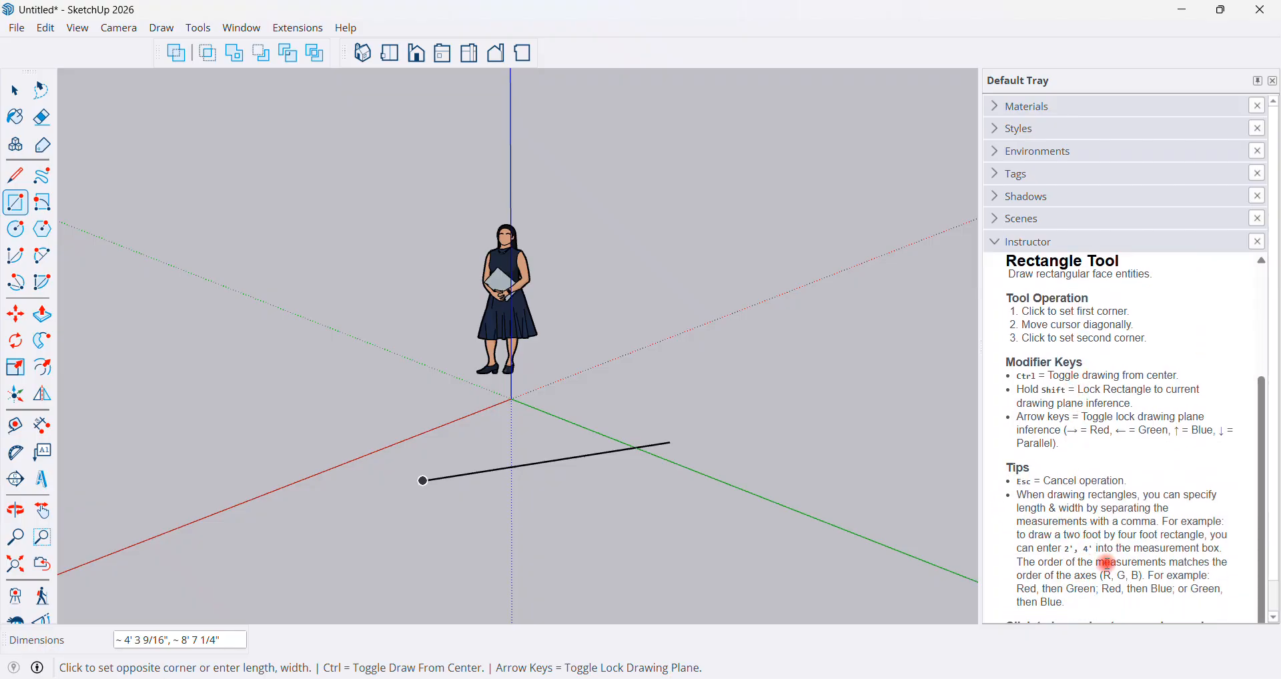
pyautogui.scroll(3, 1107, 562)
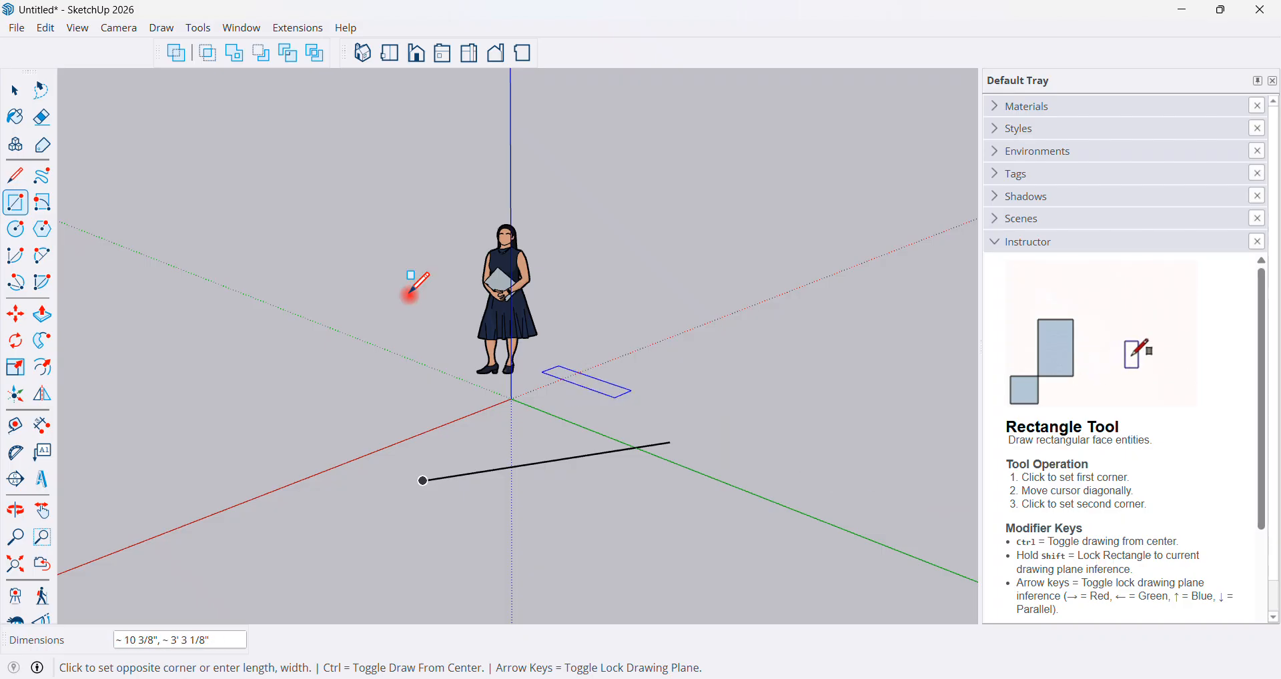
pyautogui.press('space')
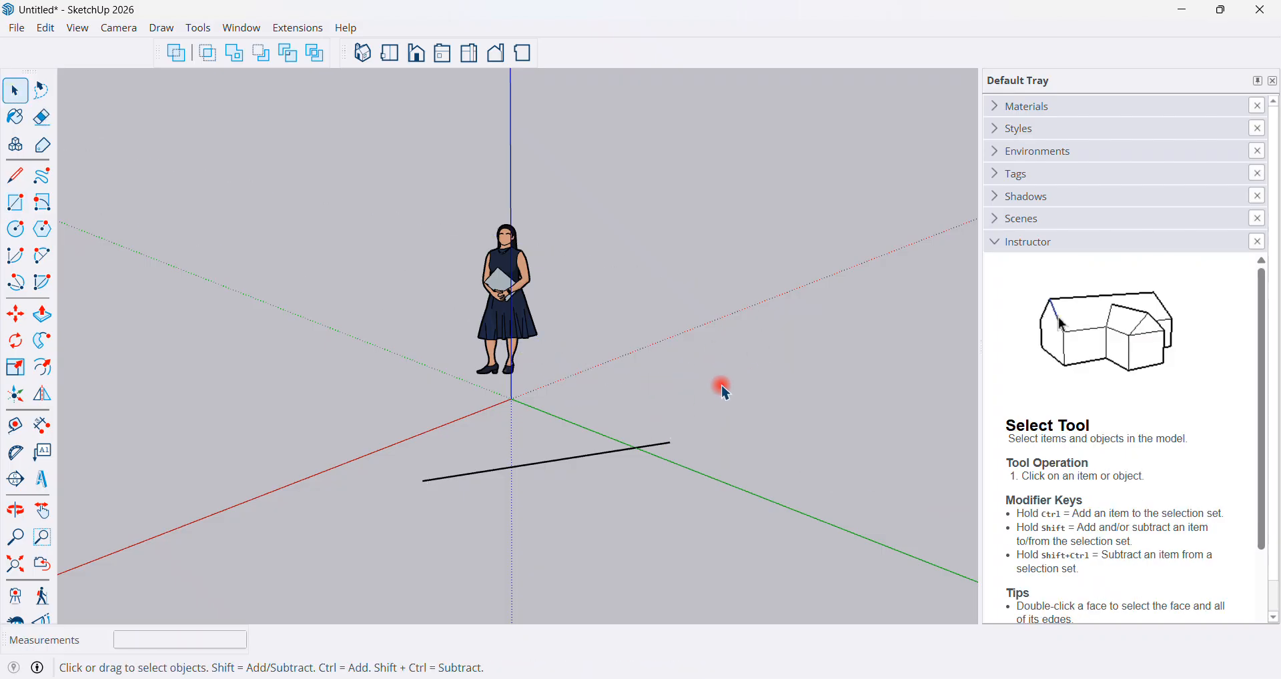
# Step: Look through the Materials and Styles sections of the Default Tray, listing the In Model styles, and collapse both sections
pyautogui.click(1001, 108)
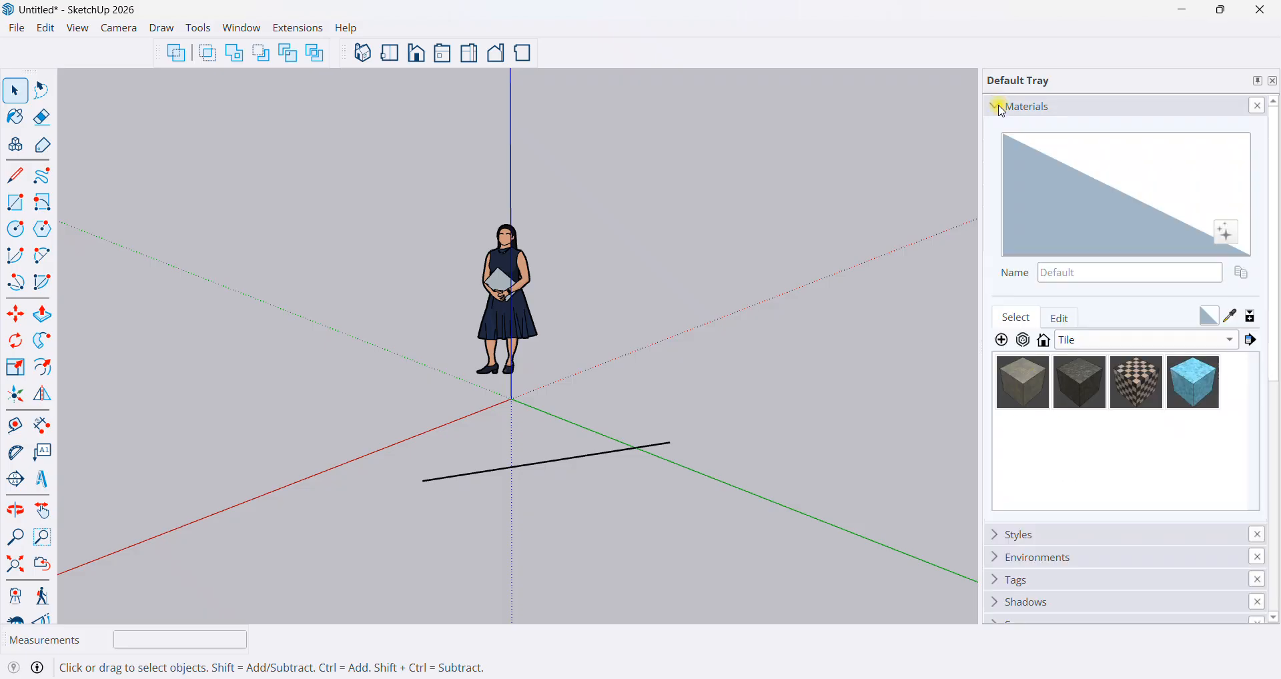
pyautogui.click(1001, 108)
pyautogui.click(999, 130)
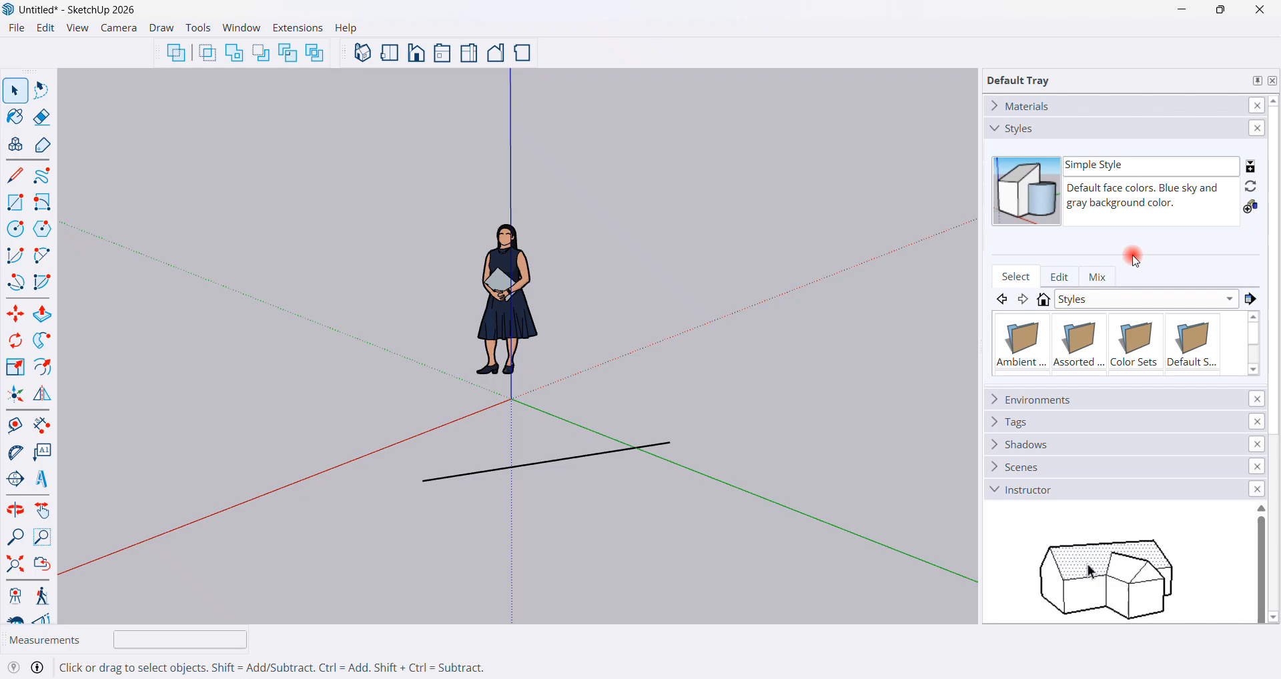
pyautogui.click(1148, 301)
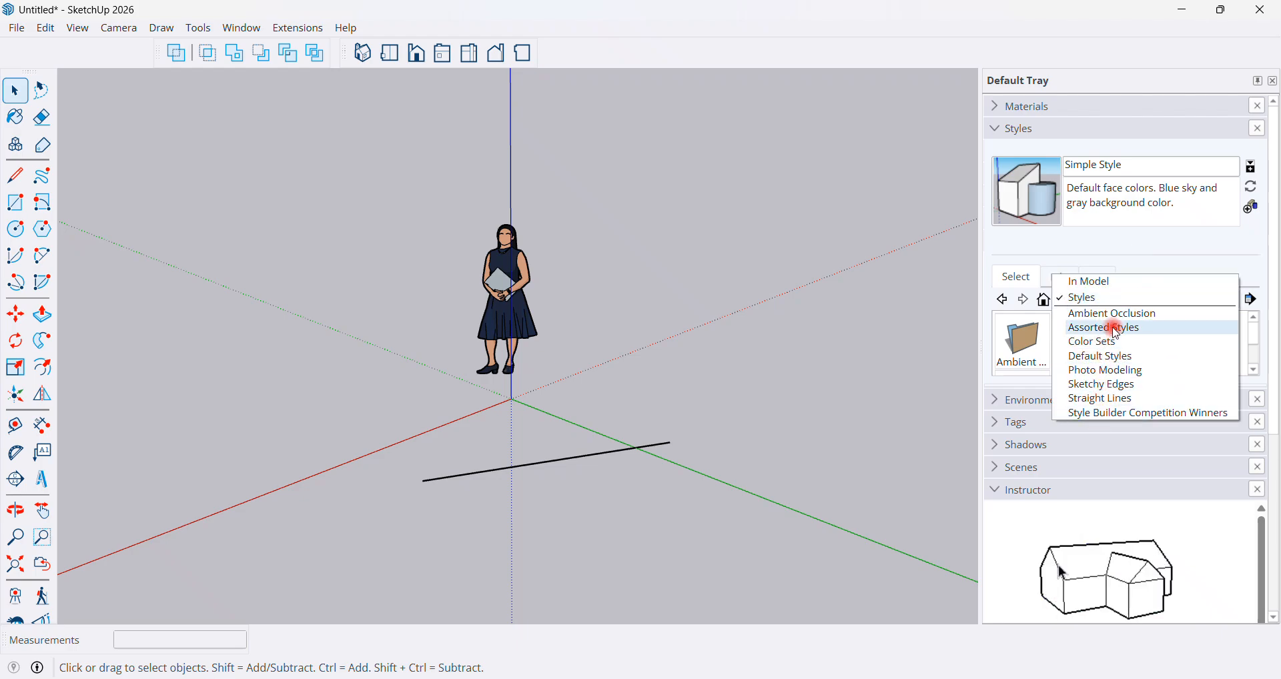
pyautogui.click(1144, 282)
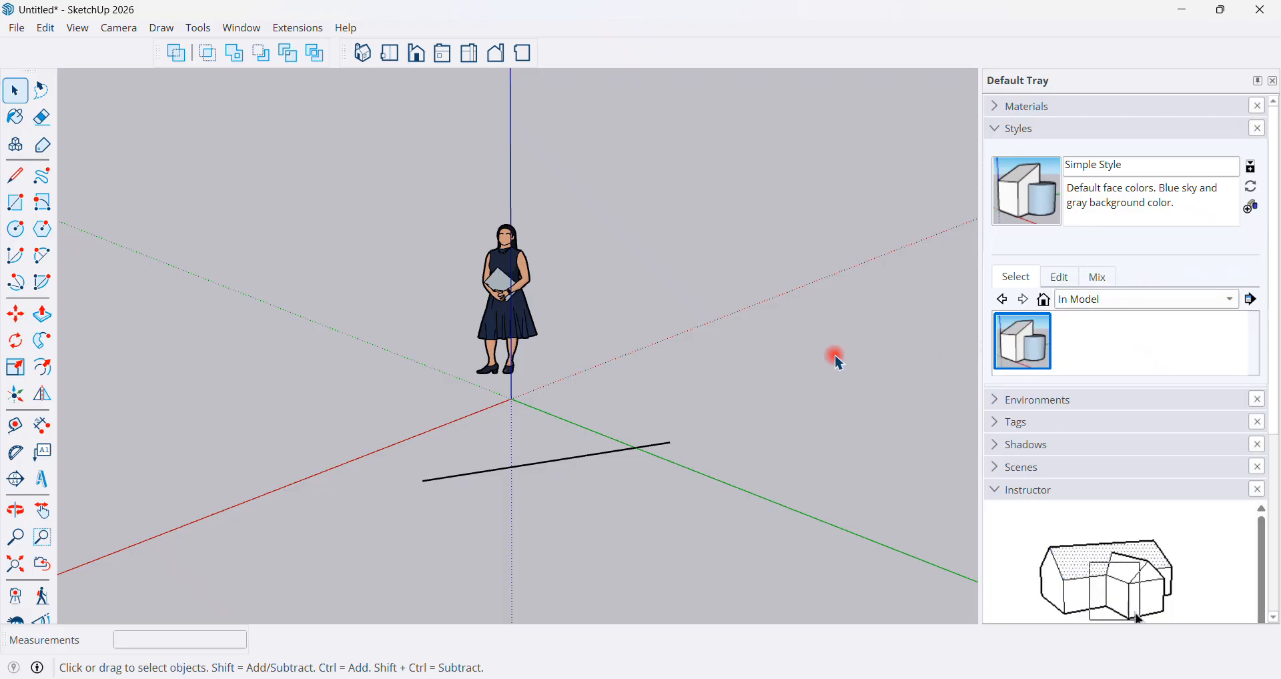
pyautogui.click(1009, 137)
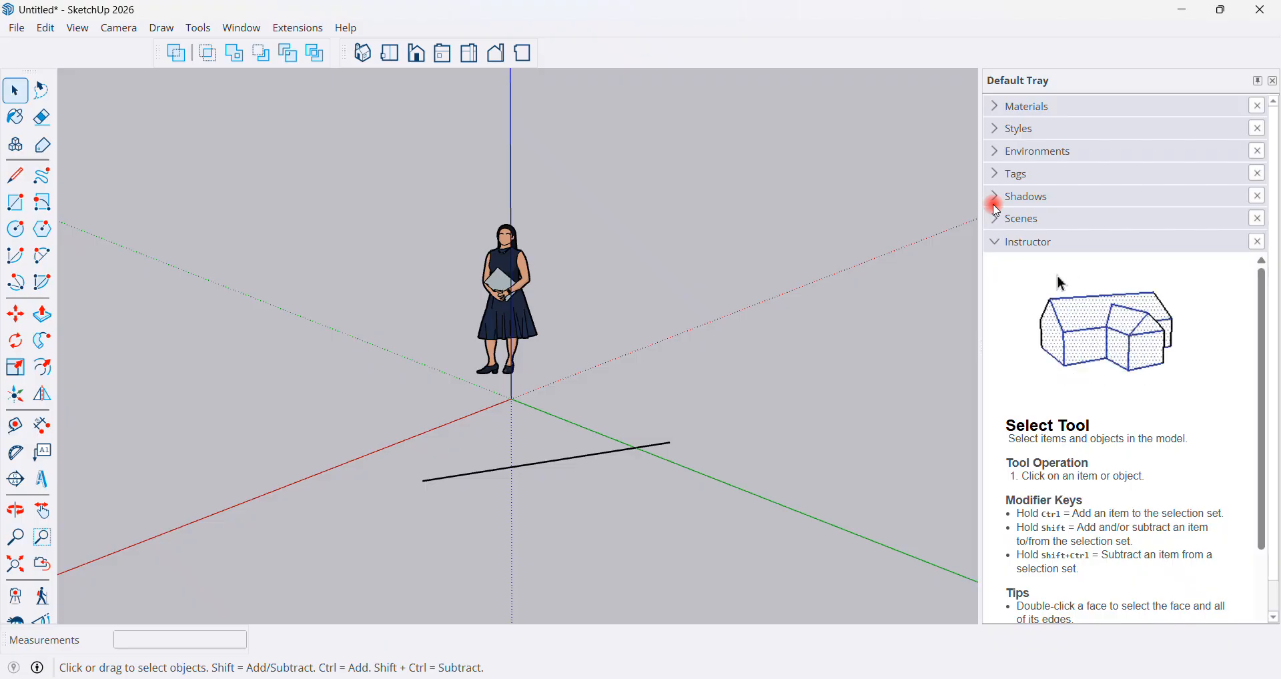
# Step: Inspect the Tags, Shadows and Scenes sections of the Default Tray and collapse them again
pyautogui.click(997, 175)
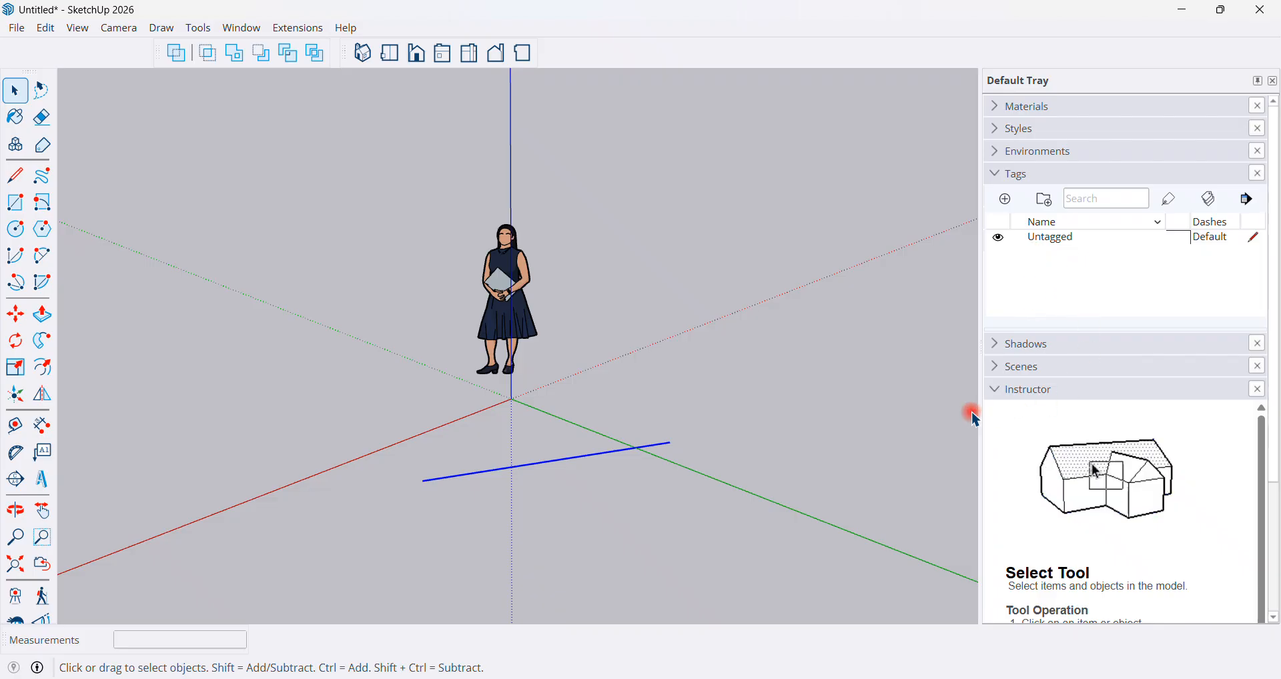
pyautogui.click(996, 344)
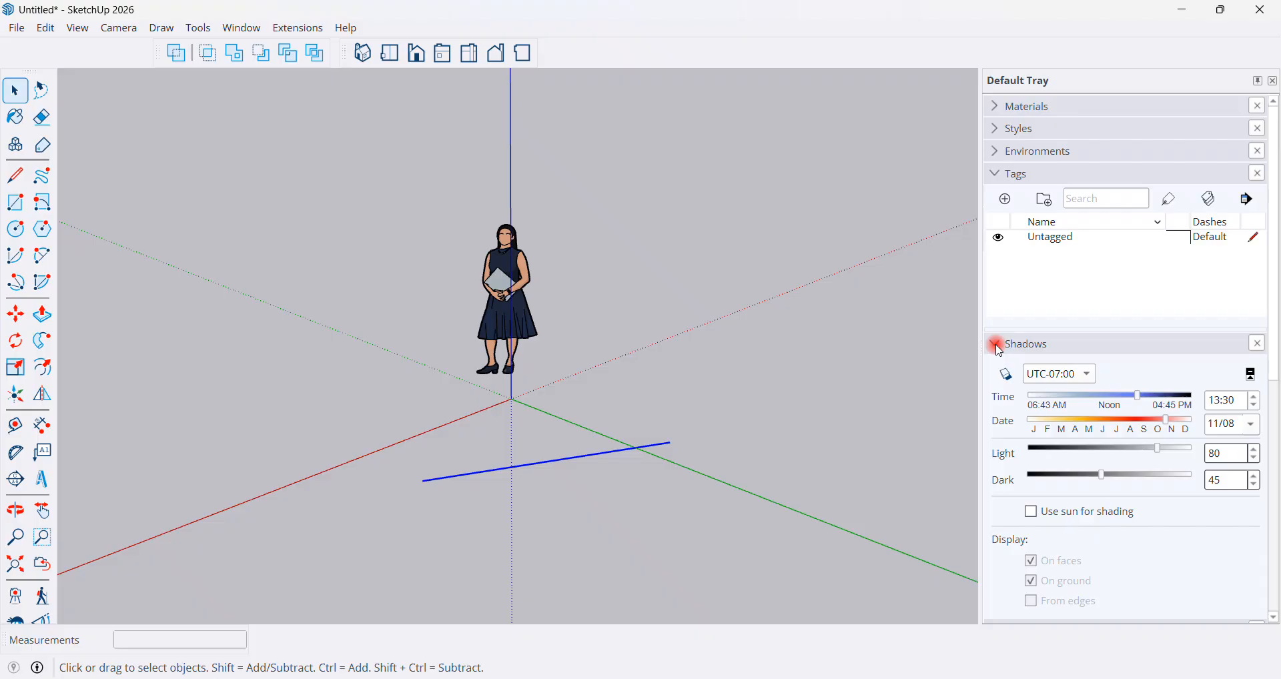
pyautogui.click(997, 349)
pyautogui.click(995, 371)
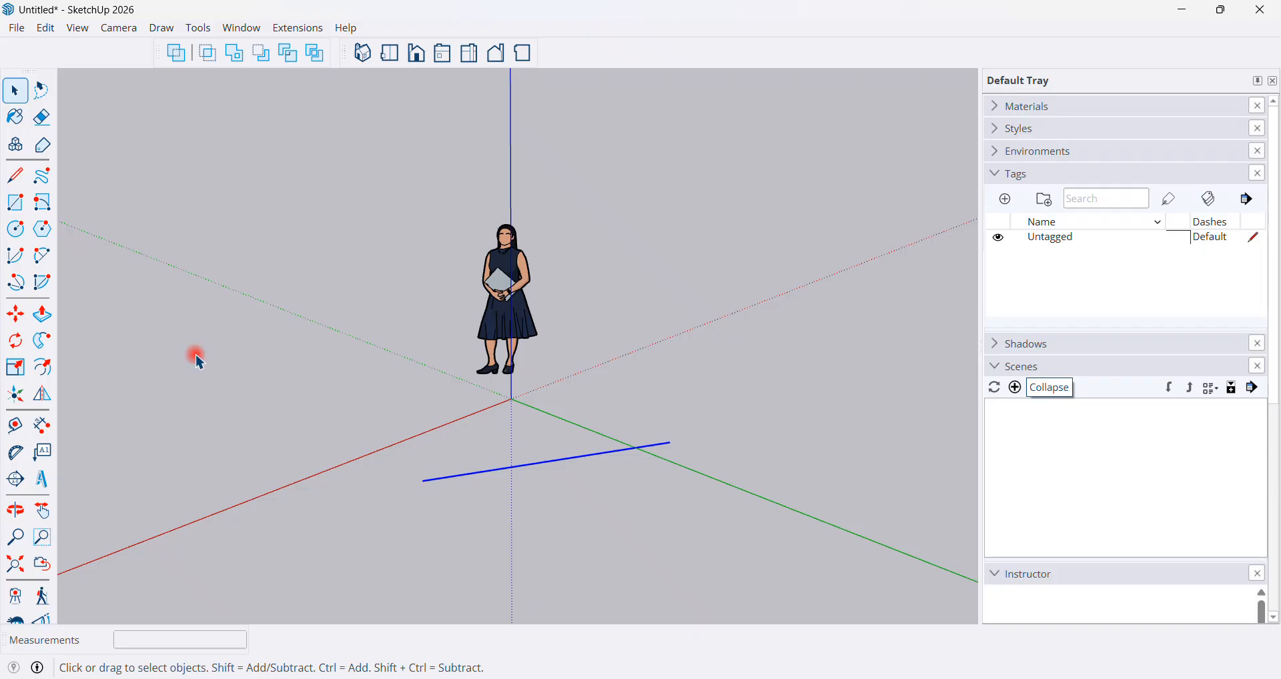
pyautogui.moveTo(620, 462); pyautogui.dragTo(657, 476, button='middle')
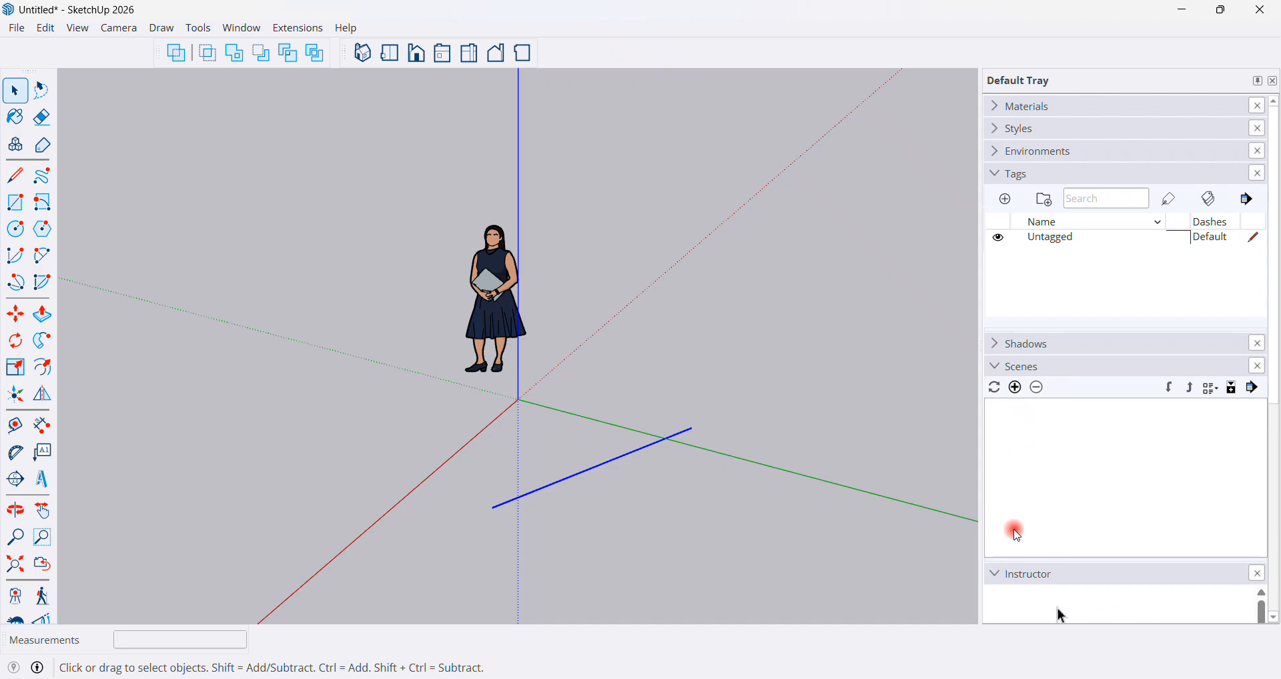
pyautogui.click(997, 367)
pyautogui.click(997, 175)
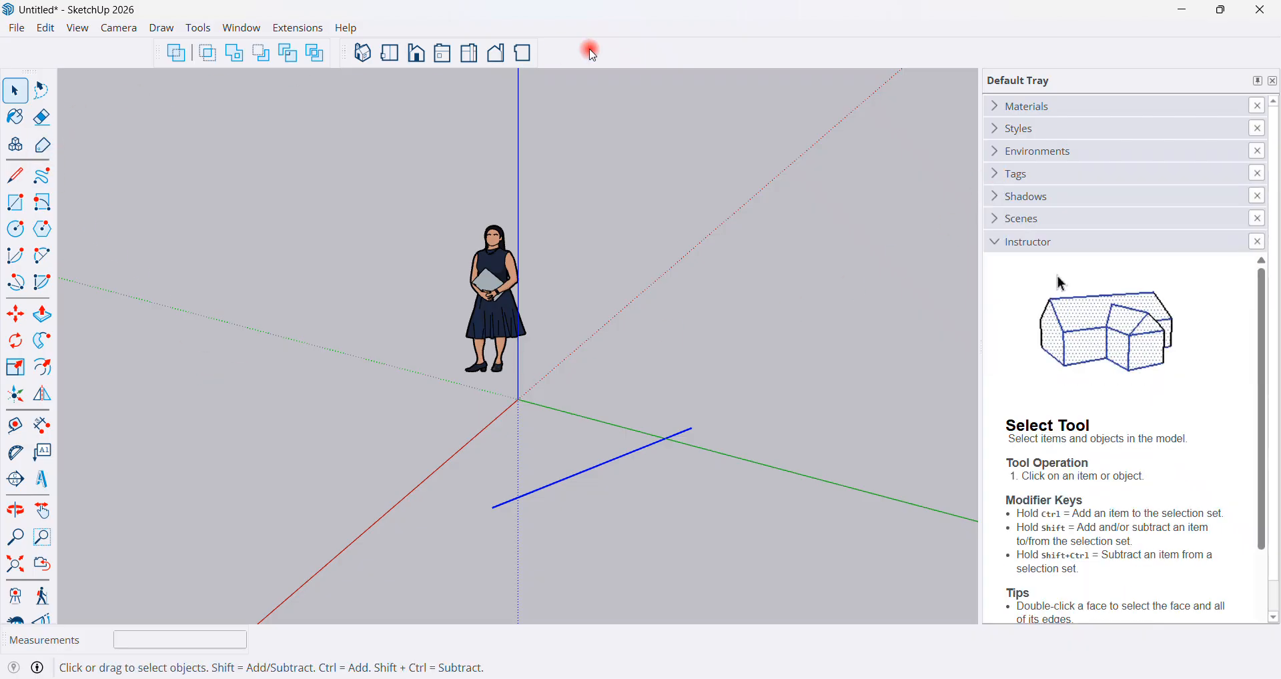
# Step: Delete the black line drawn on the ground near the origin
pyautogui.click(578, 509)
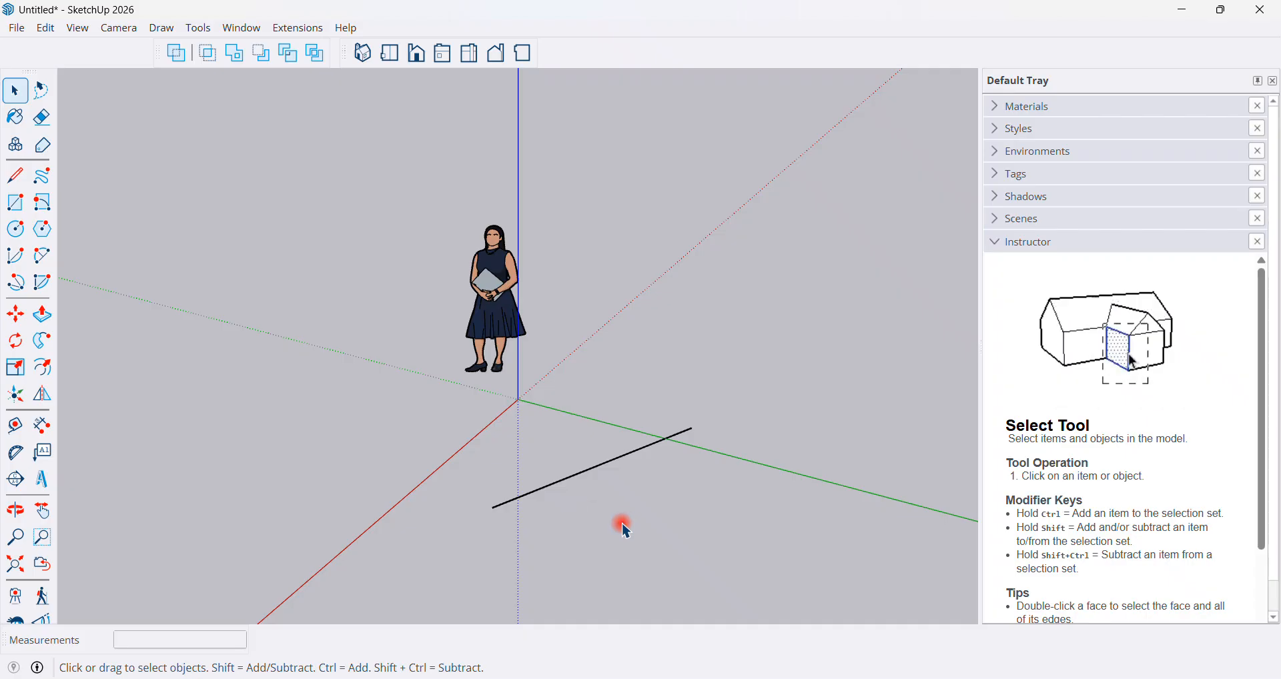
pyautogui.moveTo(644, 494); pyautogui.dragTo(849, 536, button='middle')
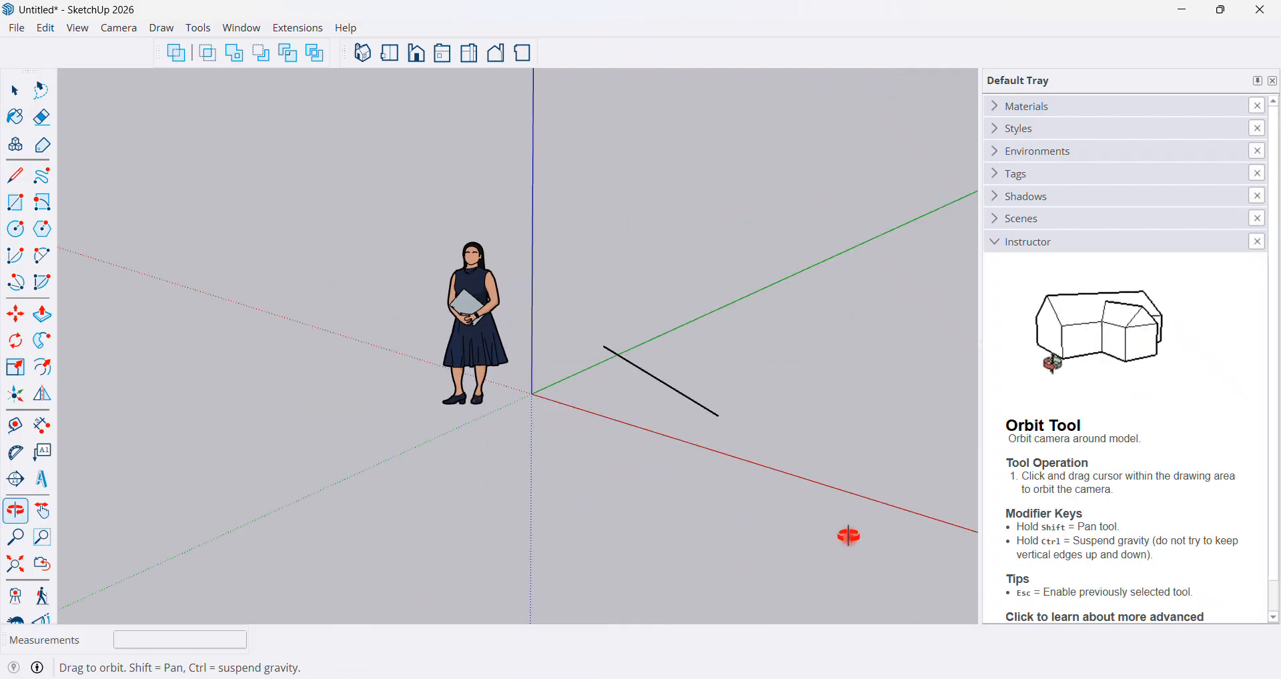
pyautogui.click(362, 53)
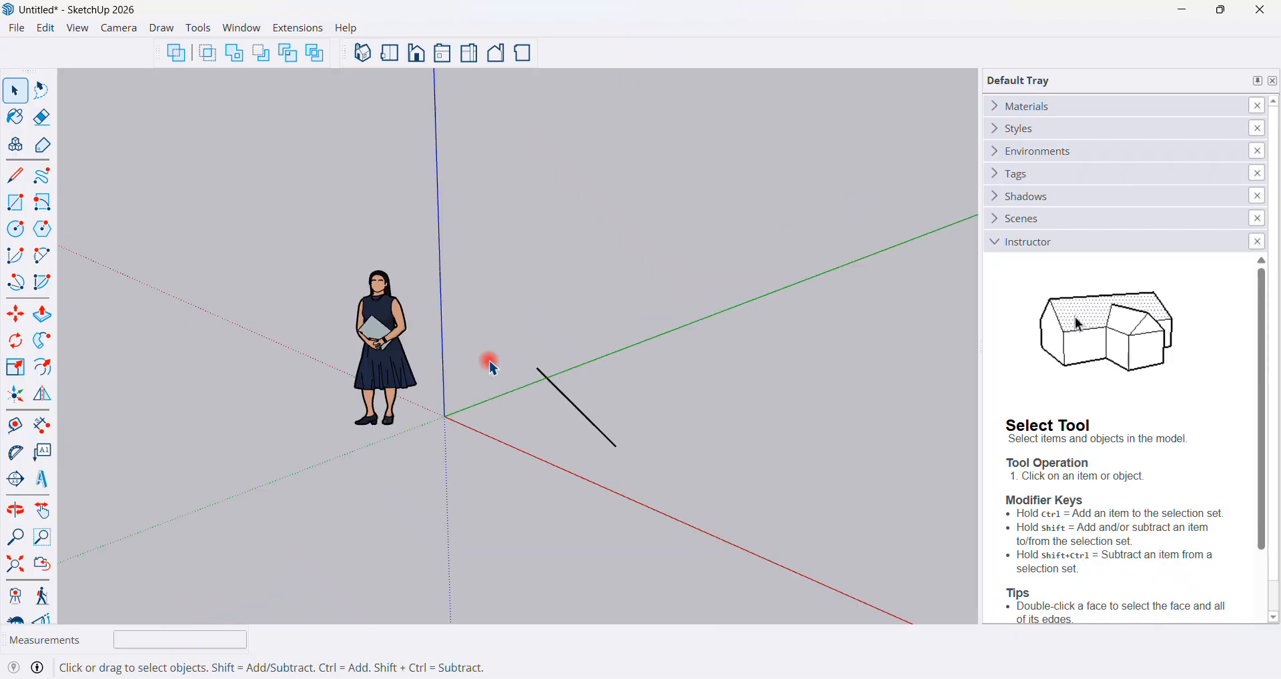
pyautogui.click(581, 415)
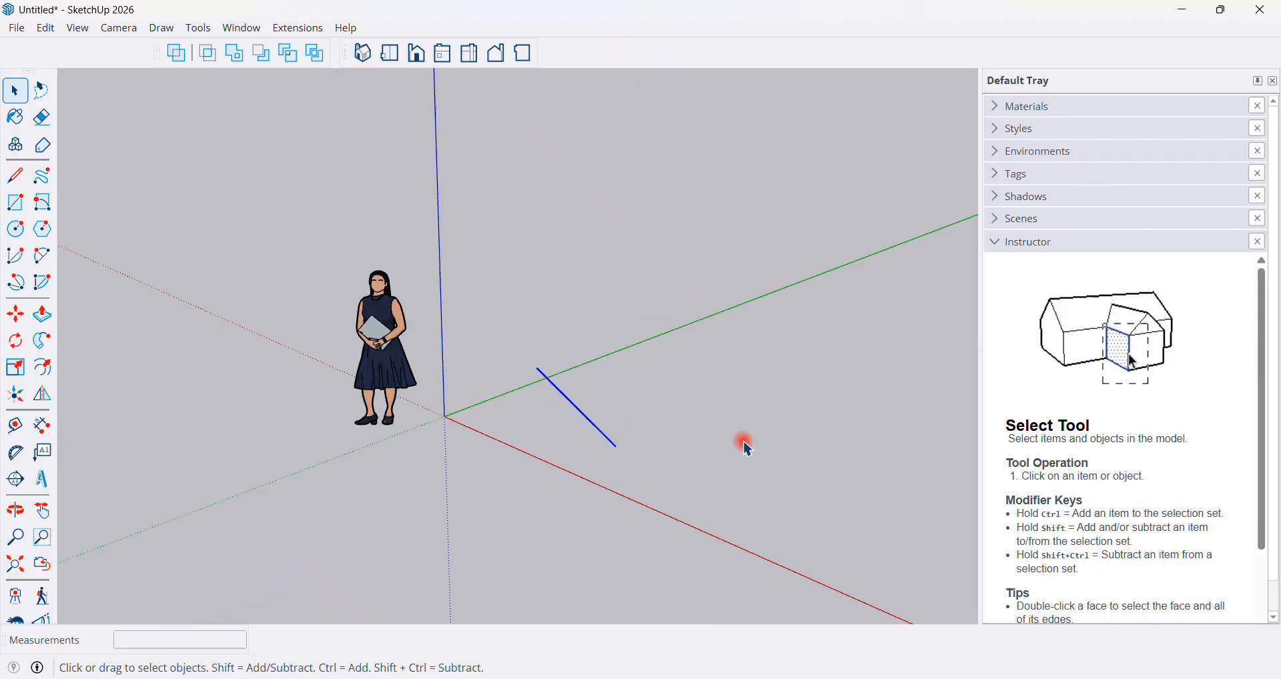
pyautogui.press('Delete')
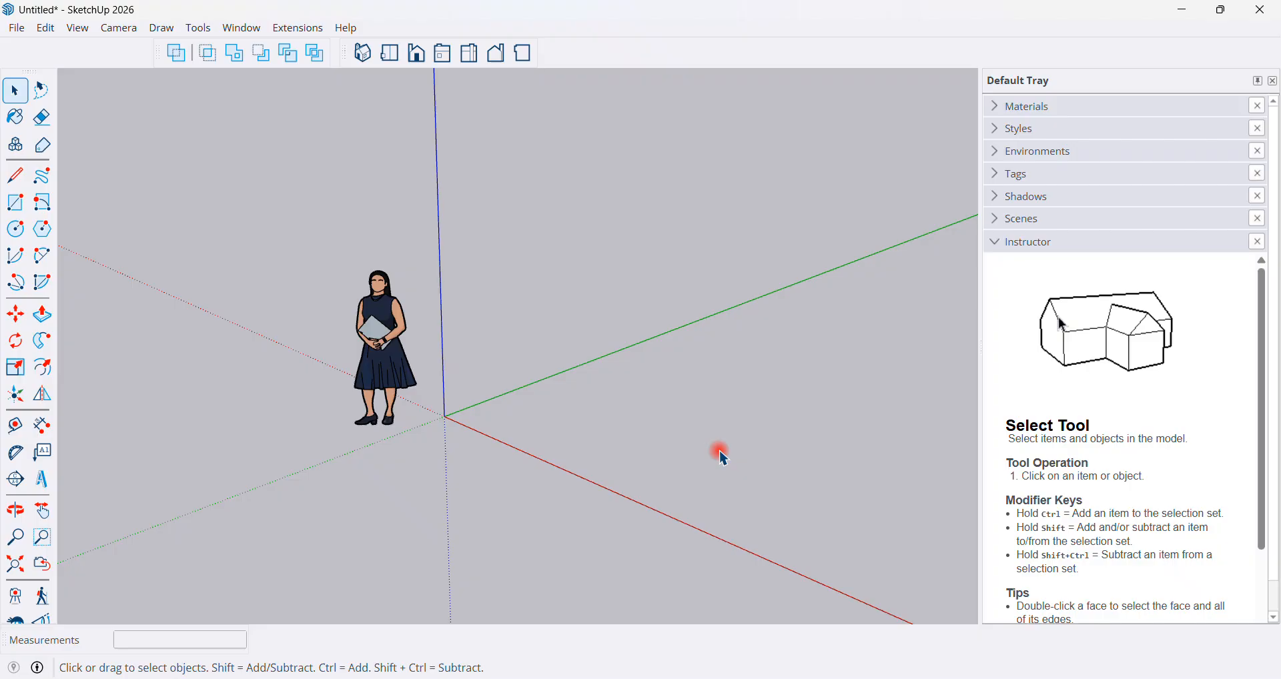
# Step: Switch the camera from Perspective to Parallel Projection and orbit around the figure to check it
pyautogui.click(119, 28)
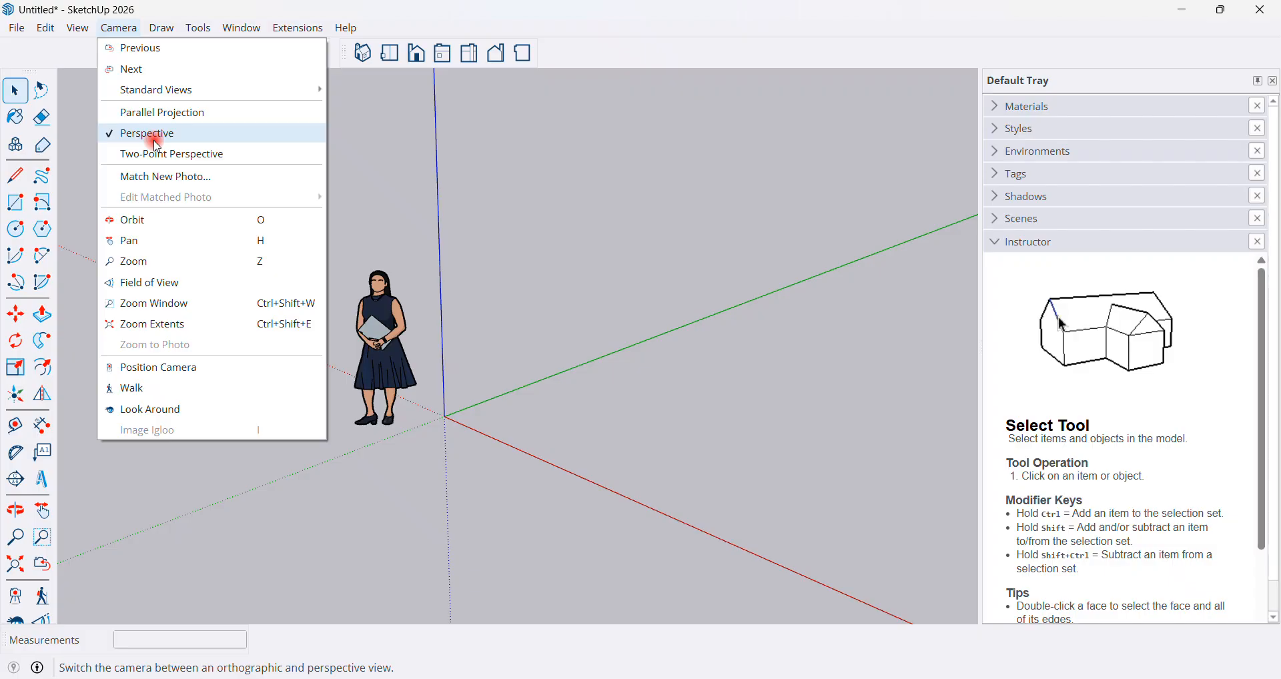
pyautogui.click(171, 115)
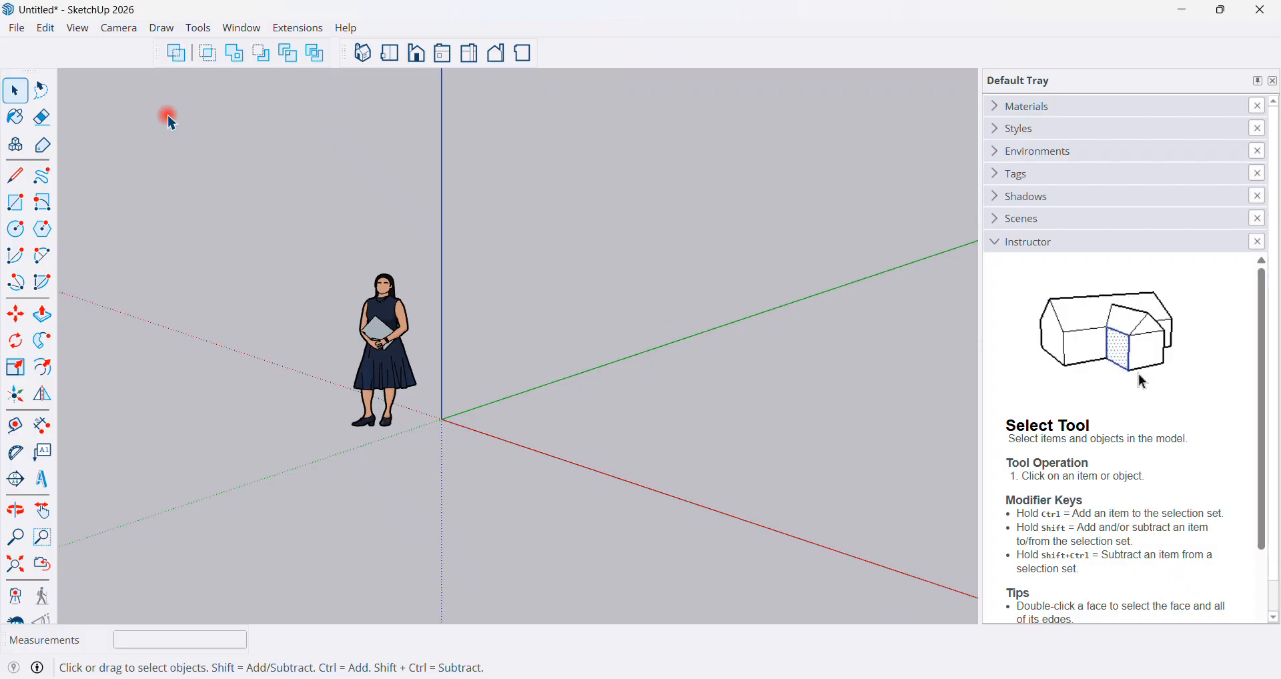
pyautogui.moveTo(481, 528); pyautogui.dragTo(505, 472, button='middle')
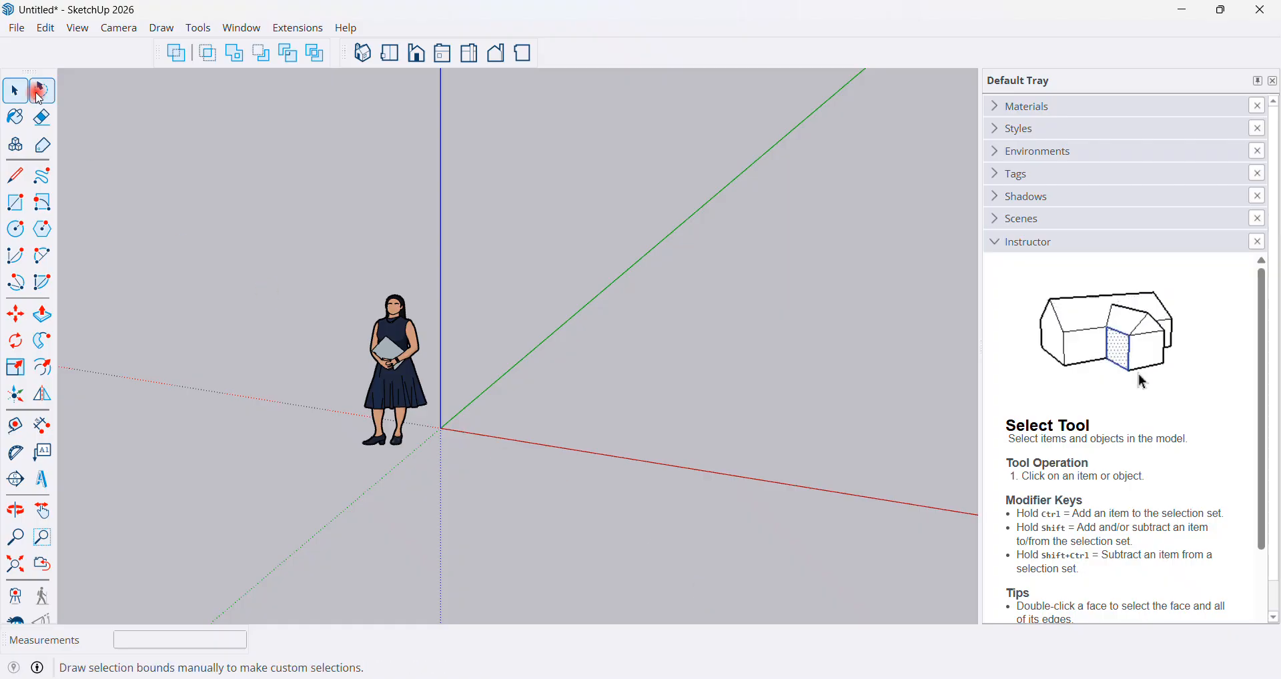
# Step: Review which toolbars are enabled in the toolbar list and close it without changes
pyautogui.click(77, 28)
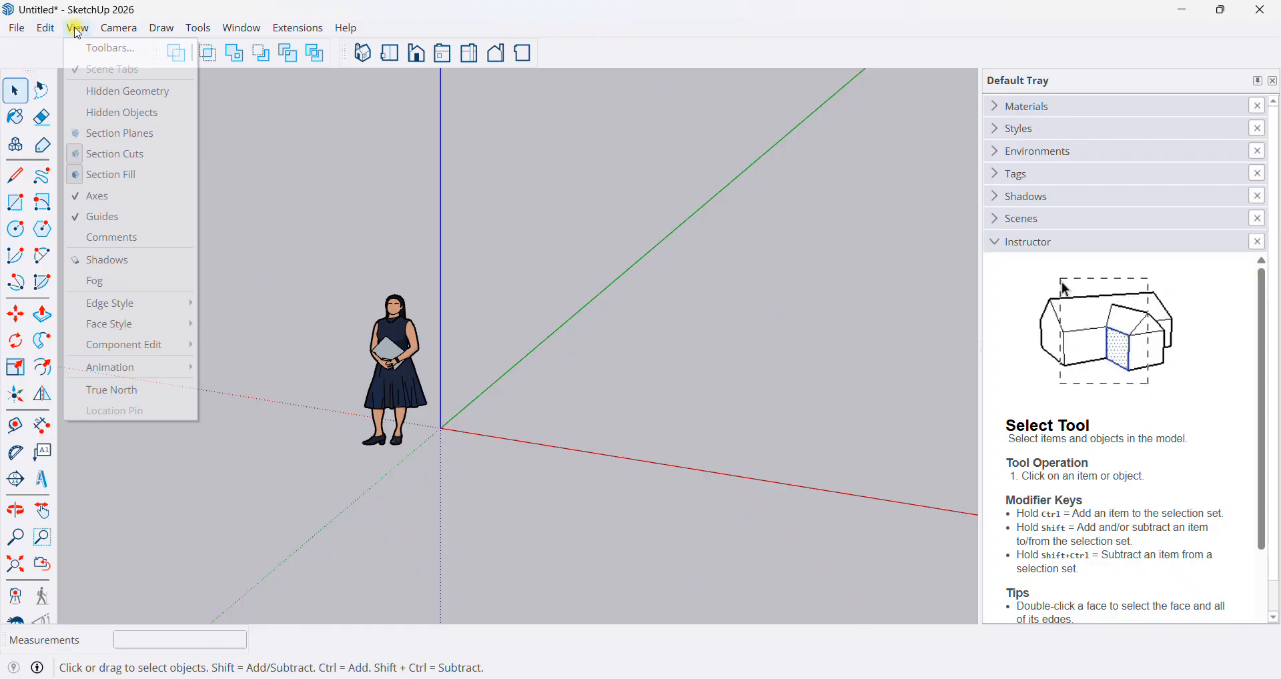
pyautogui.click(108, 50)
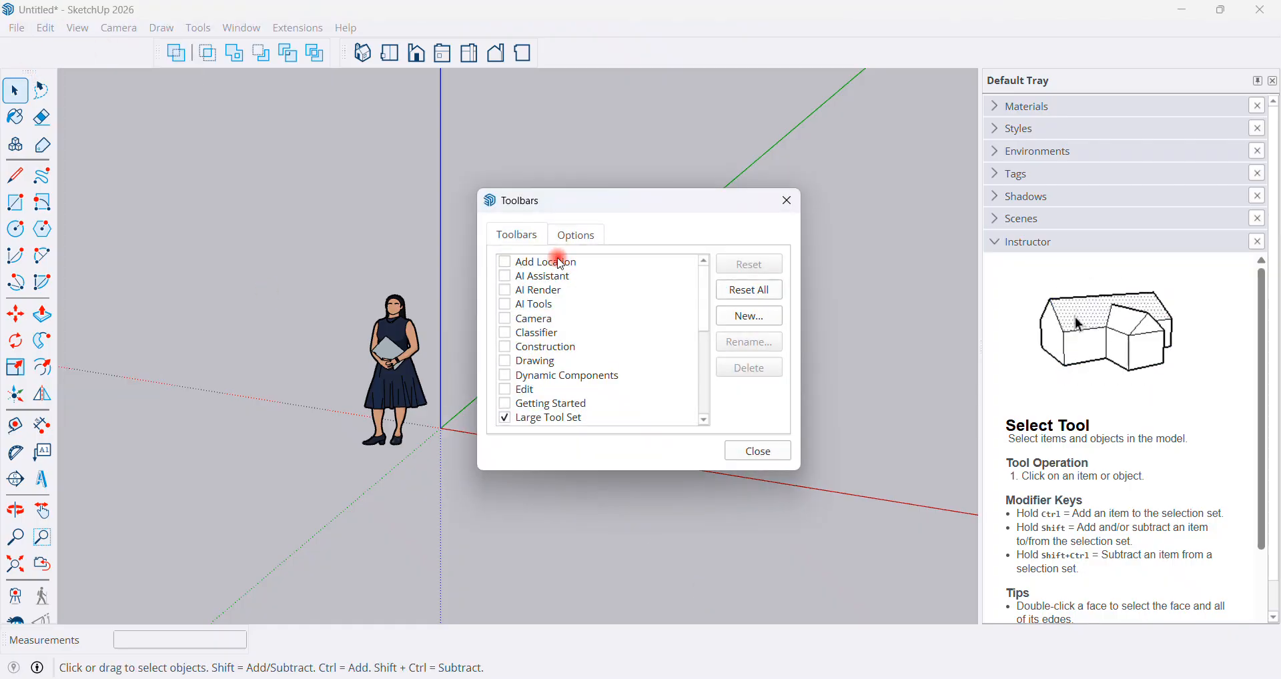
pyautogui.scroll(-5, 553, 267)
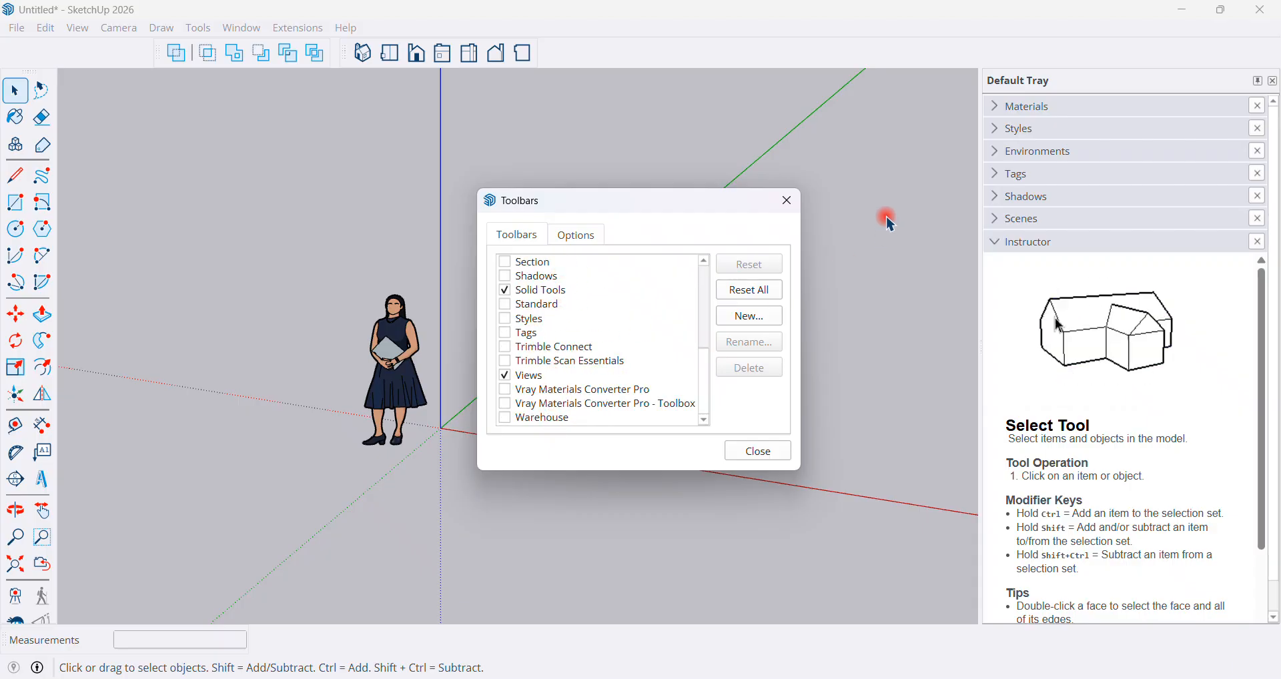
pyautogui.click(790, 201)
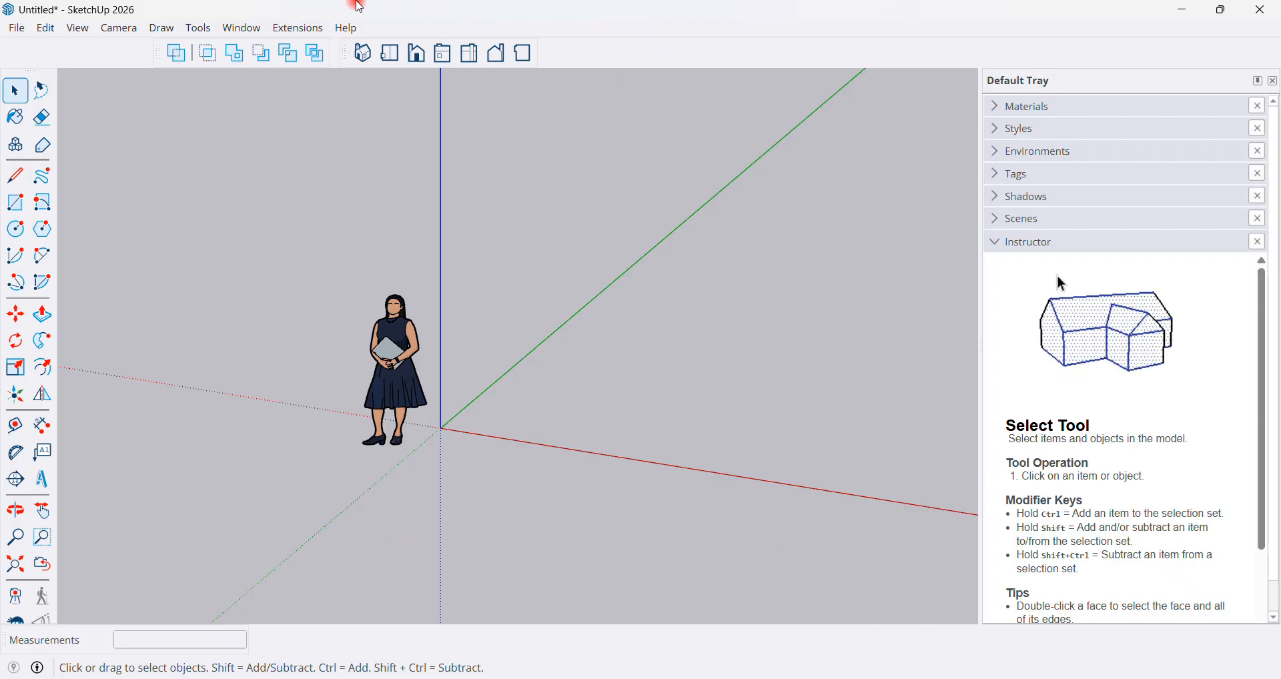
# Step: Rename the Default Tray to xyz
pyautogui.click(240, 29)
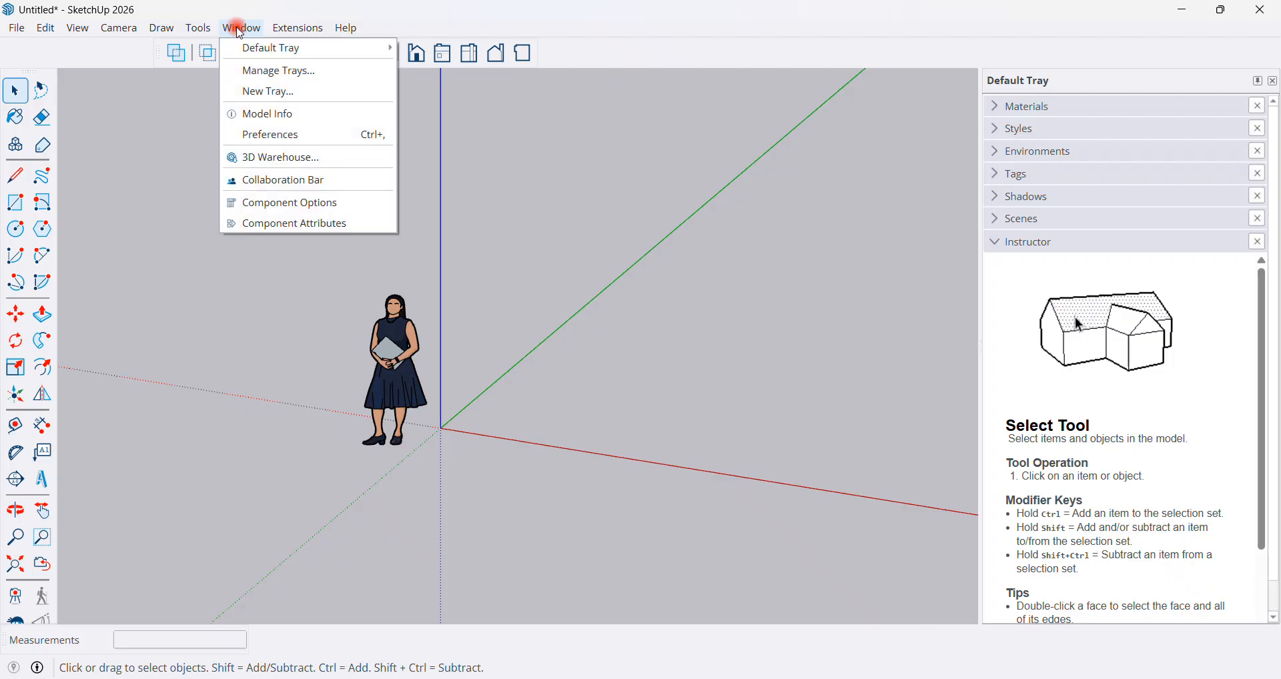
pyautogui.moveTo(231, 47)
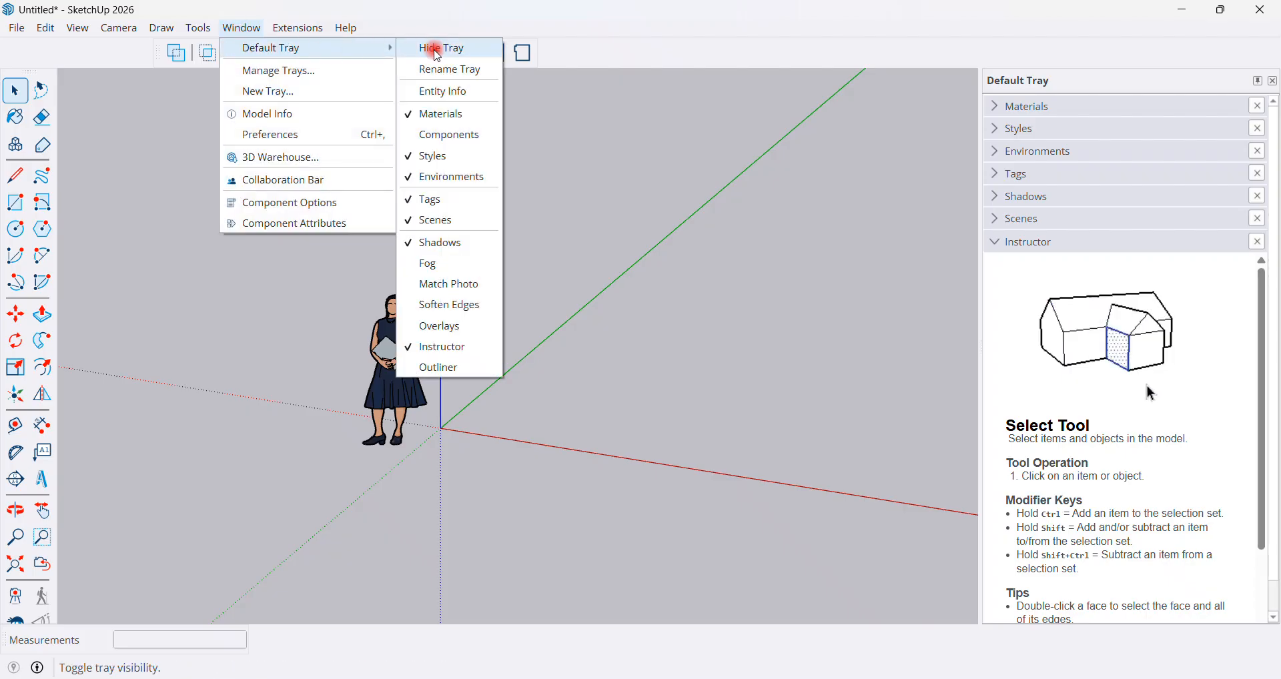
pyautogui.click(455, 71)
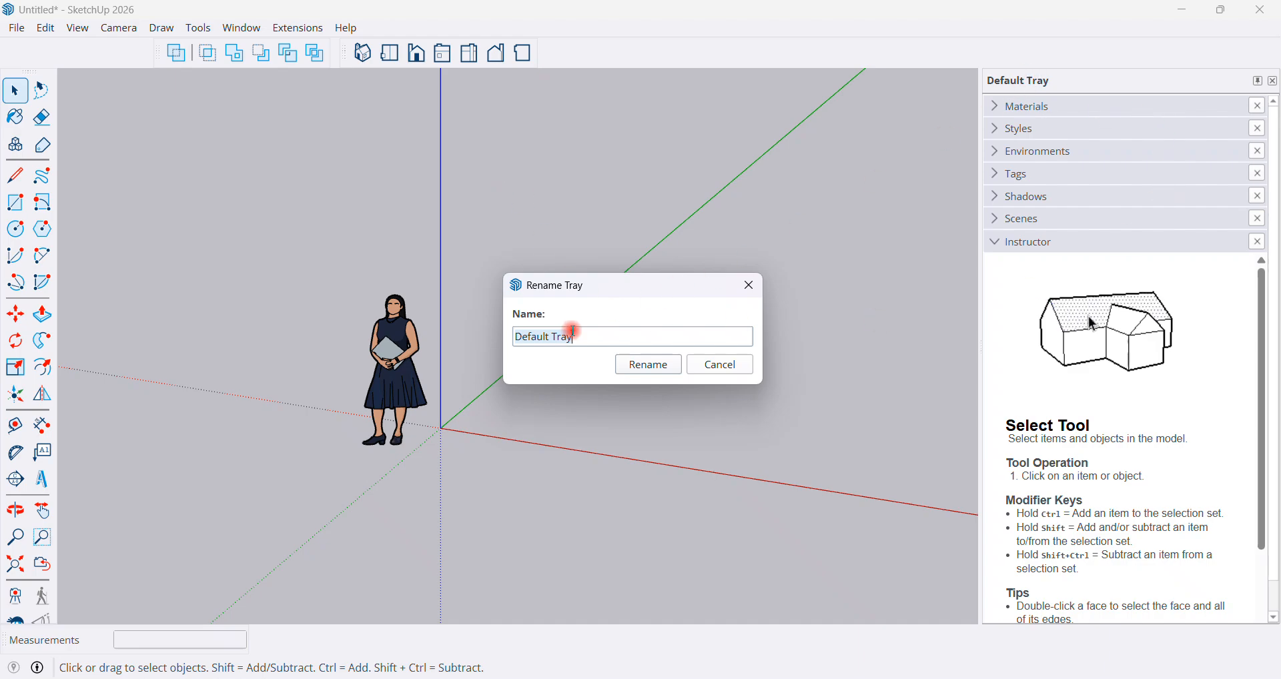
pyautogui.write('xyz')
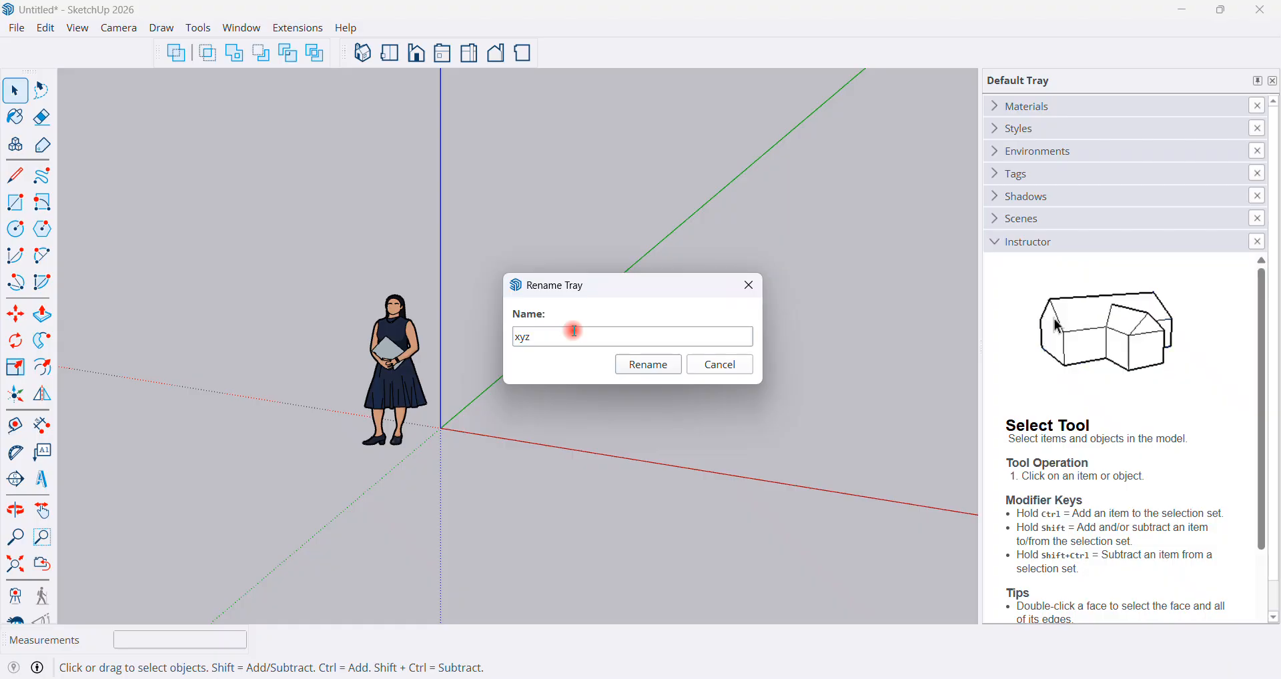
pyautogui.click(622, 368)
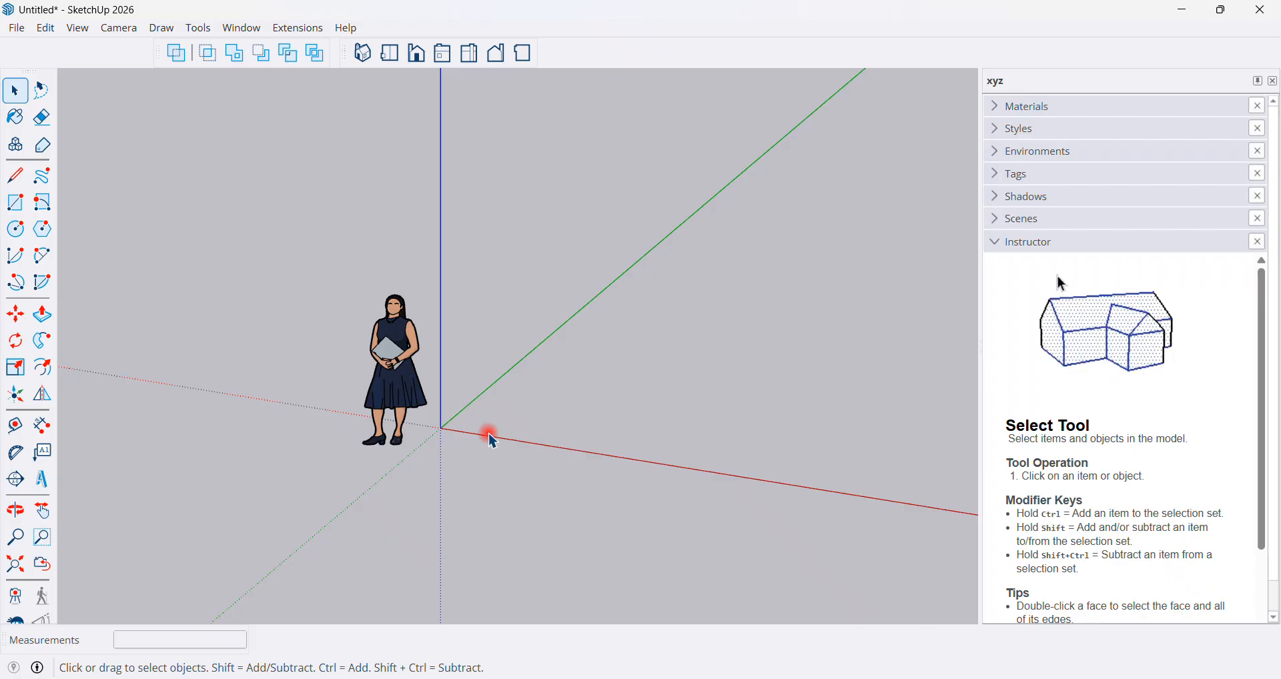
pyautogui.moveTo(478, 480); pyautogui.dragTo(464, 535, button='middle')
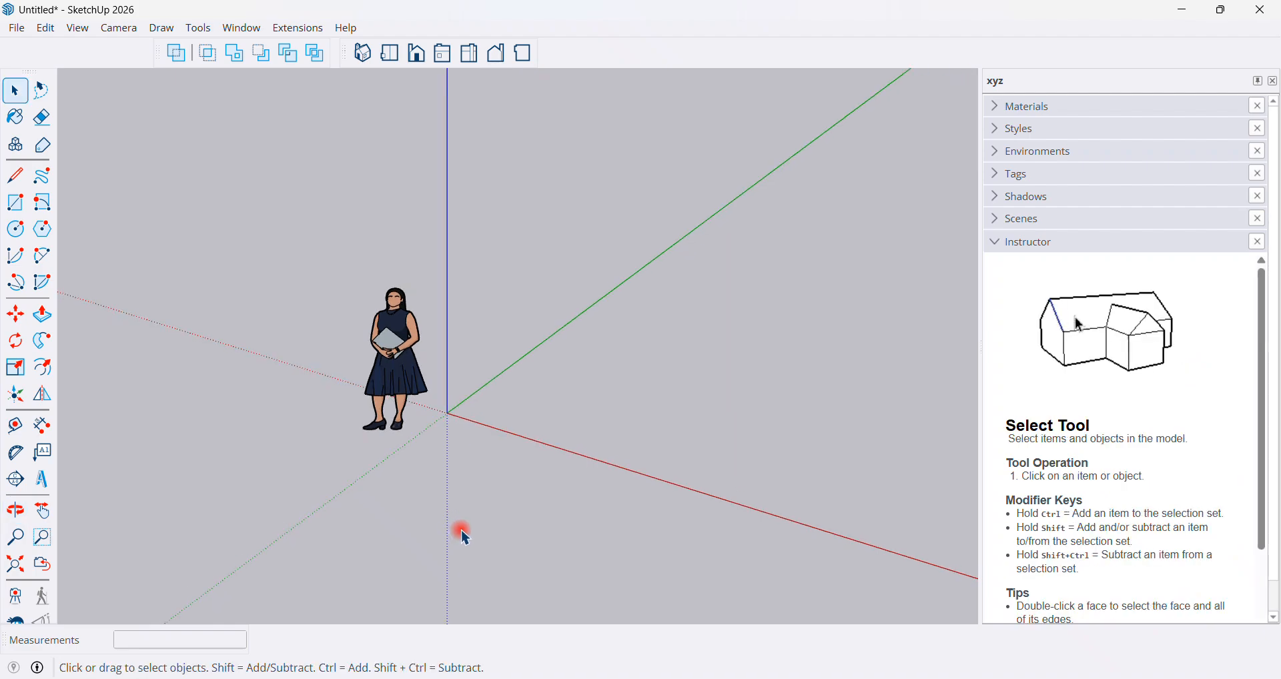